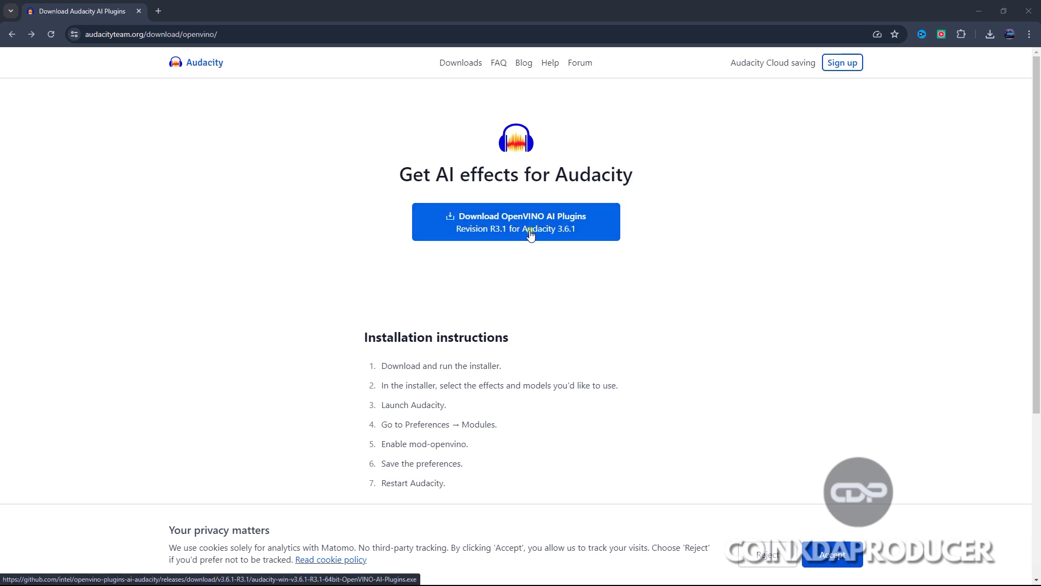
- Read the OpenVINO installation instructions on audacityteam.org and launch the downloaded AI Plugins installer
{"action": "scroll", "coordinate": [519, 380], "scroll_direction": "down", "scroll_amount": 2}
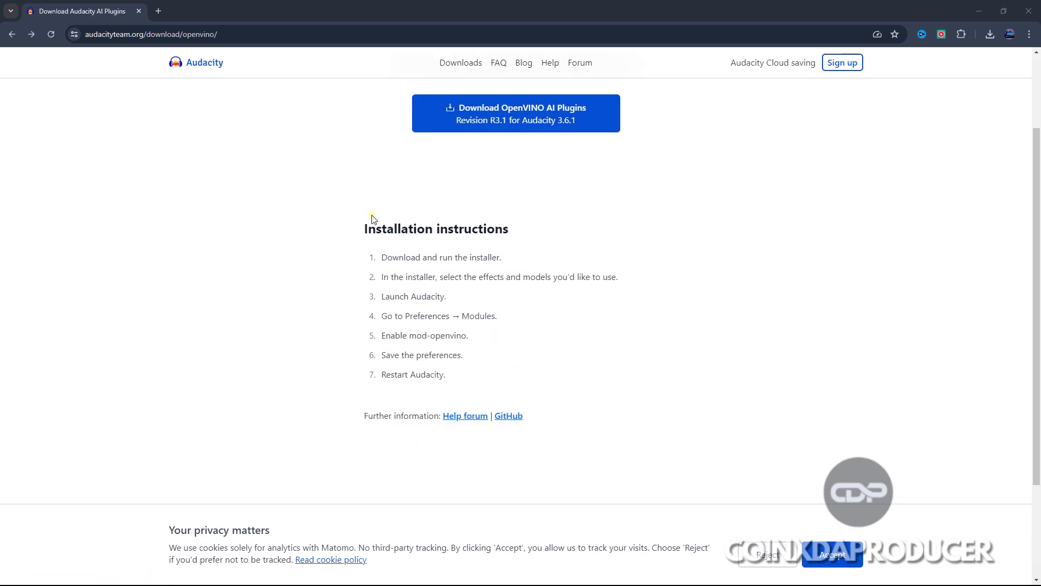
{"action": "left_click_drag", "start_coordinate": [362, 221], "coordinate": [684, 231]}
{"action": "left_click", "coordinate": [685, 230]}
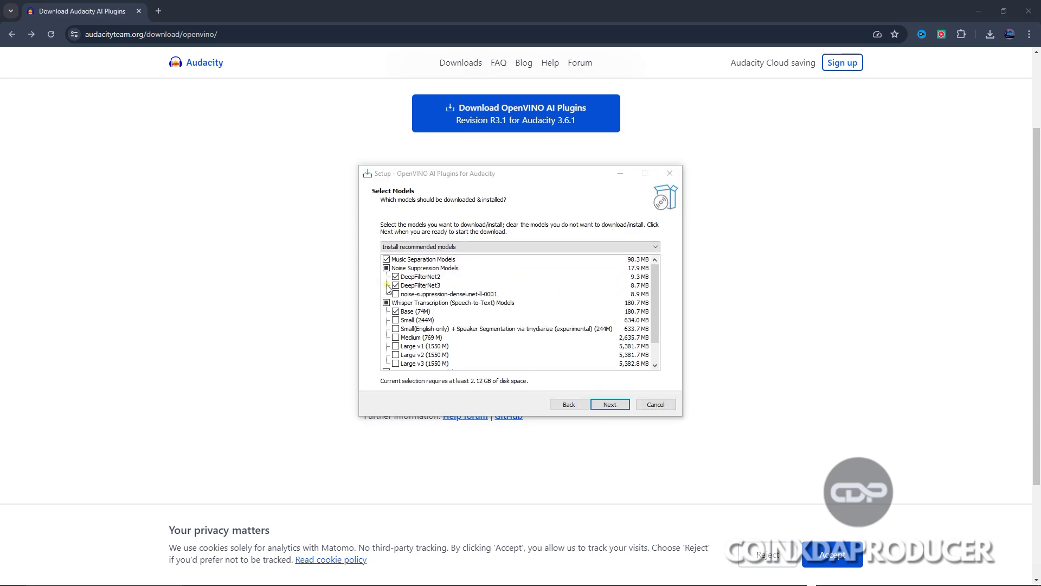
{"action": "scroll", "coordinate": [394, 325], "scroll_direction": "down", "scroll_amount": 1}
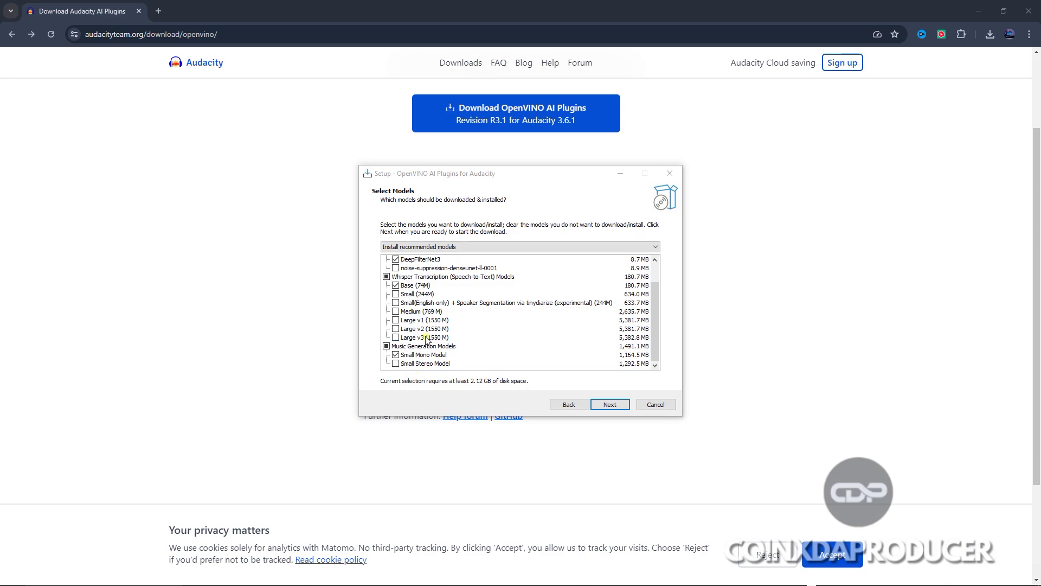
- Tick the Noise Suppression, Whisper Transcription, Music Generation and other model groups to see the total size
{"action": "scroll", "coordinate": [426, 331], "scroll_direction": "up", "scroll_amount": 1}
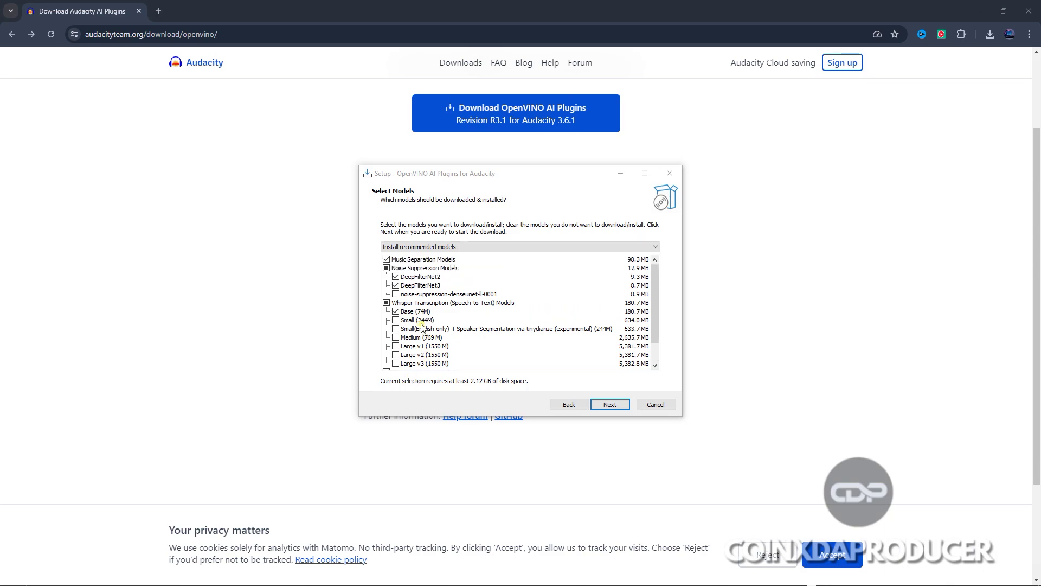
{"action": "scroll", "coordinate": [418, 288], "scroll_direction": "down", "scroll_amount": 1}
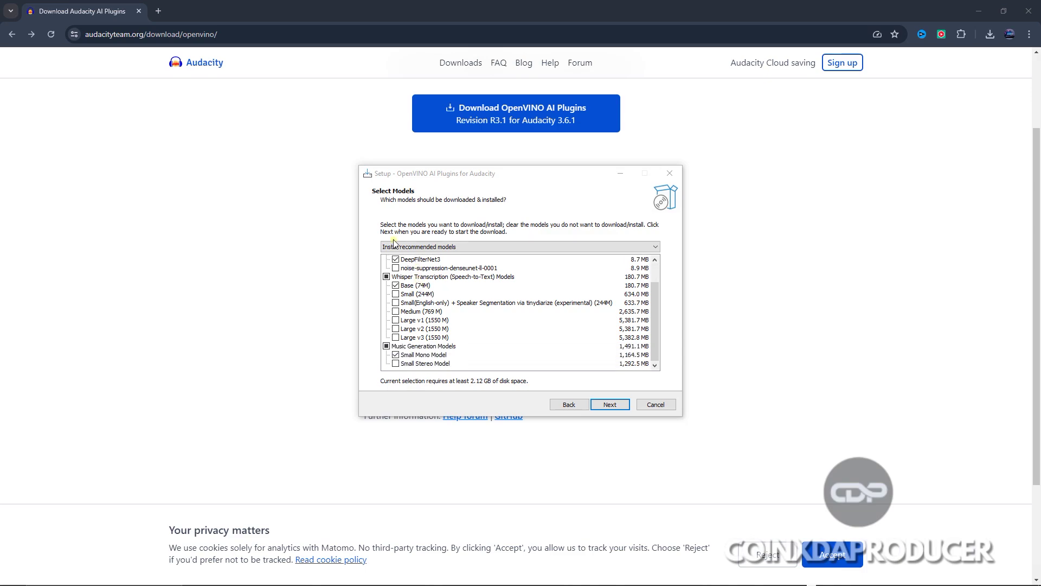
{"action": "scroll", "coordinate": [396, 318], "scroll_direction": "up", "scroll_amount": 1}
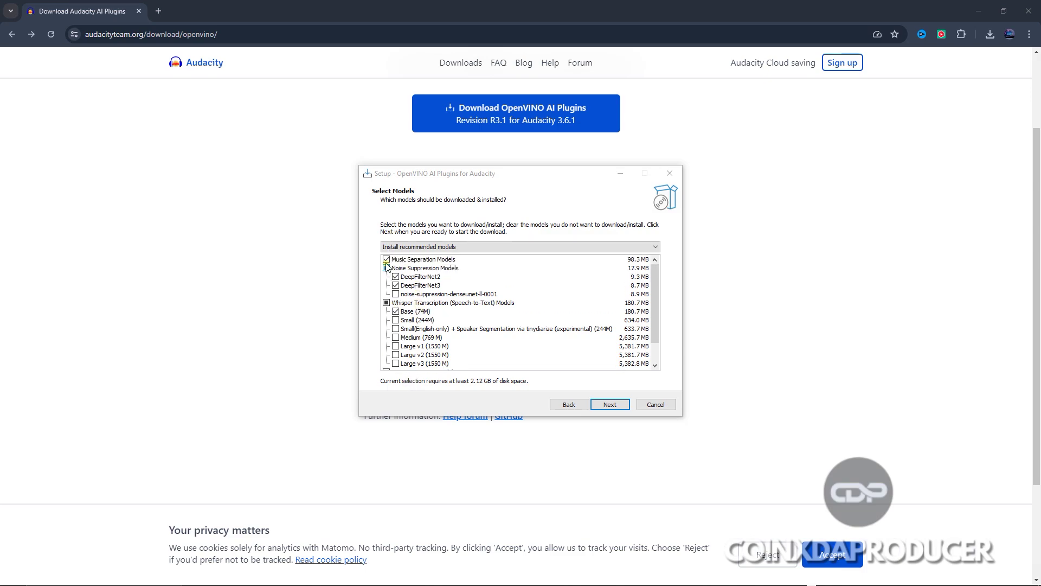
{"action": "left_click", "coordinate": [394, 260]}
{"action": "left_click", "coordinate": [386, 268]}
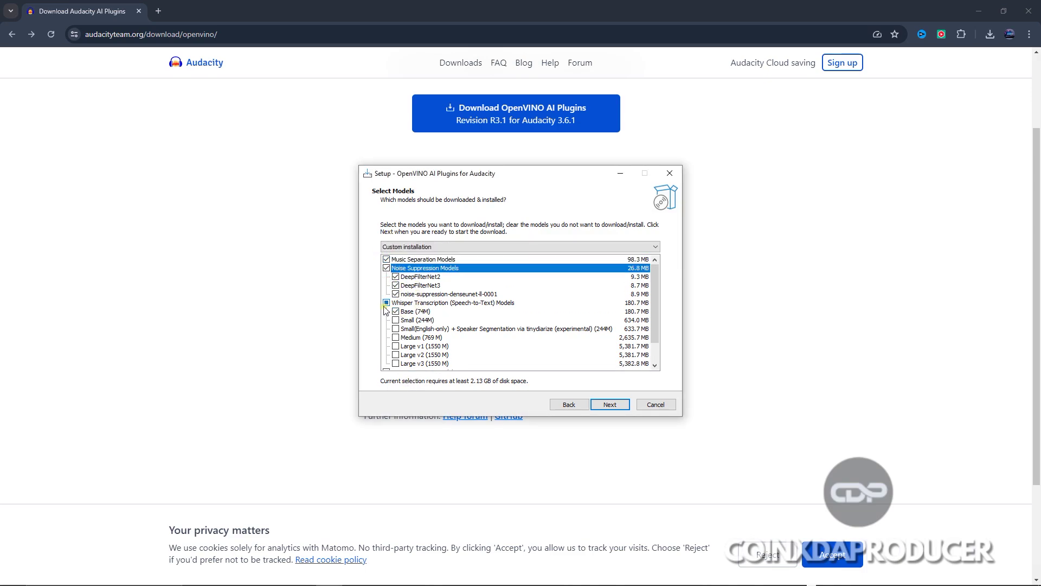
{"action": "left_click", "coordinate": [386, 303]}
{"action": "scroll", "coordinate": [387, 309], "scroll_direction": "down", "scroll_amount": 1}
{"action": "left_click", "coordinate": [386, 346]}
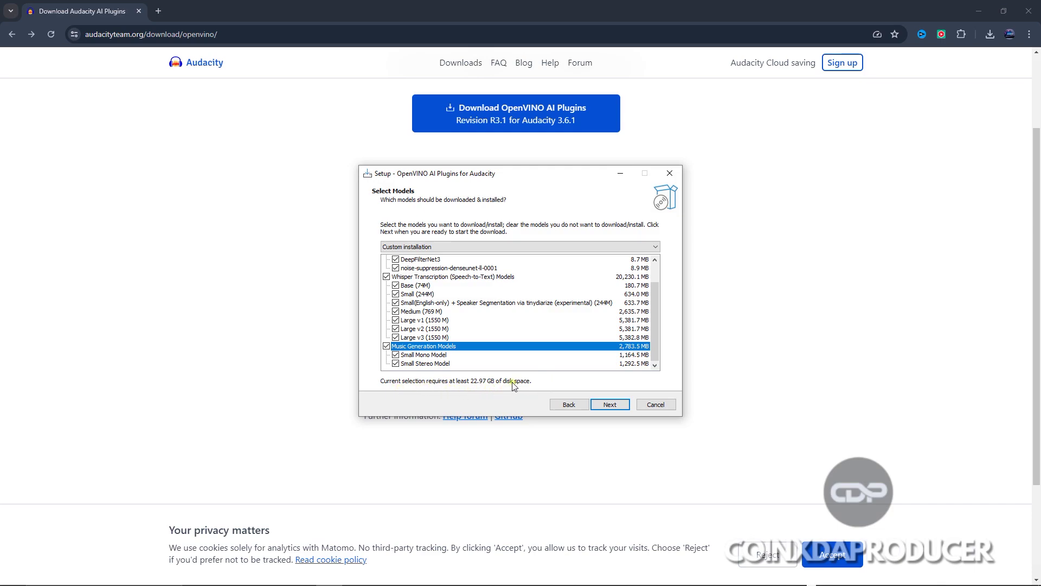
- Cancel the installer and confirm exiting setup without installing
{"action": "scroll", "coordinate": [423, 298], "scroll_direction": "up", "scroll_amount": 1}
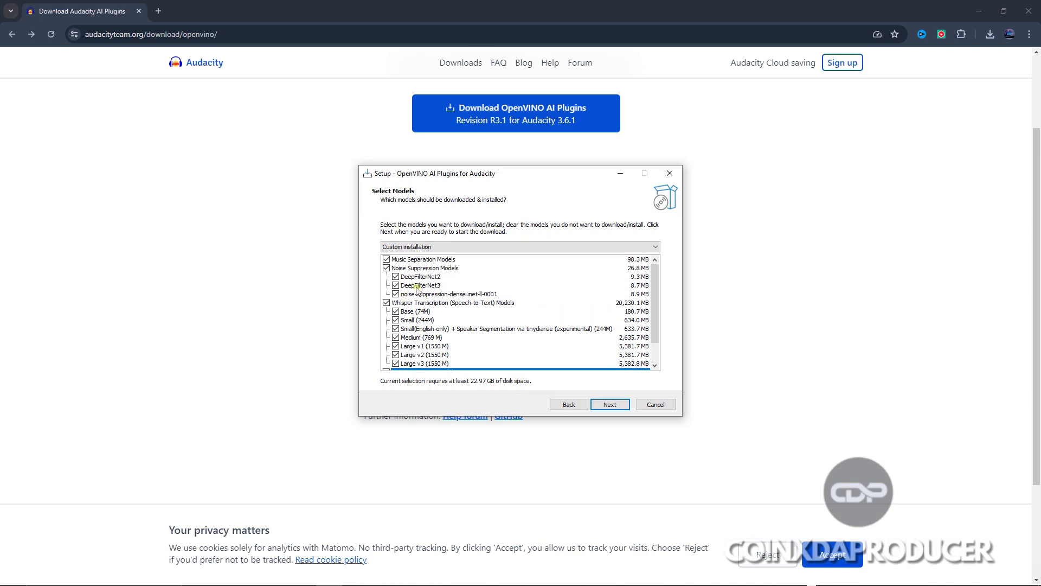
{"action": "left_click", "coordinate": [655, 405]}
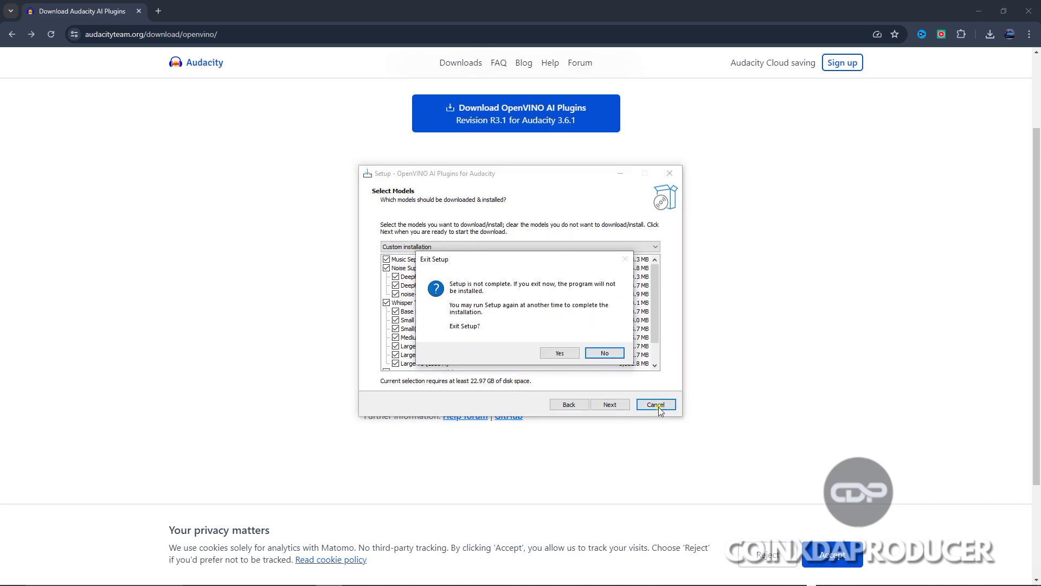
{"action": "left_click", "coordinate": [562, 353]}
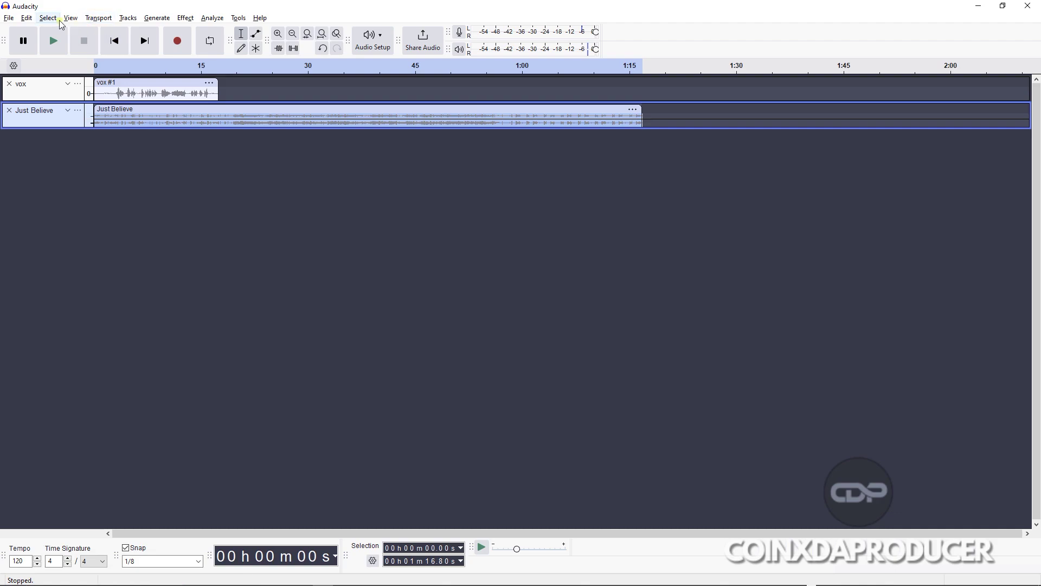
{"action": "left_click", "coordinate": [27, 18]}
{"action": "left_click", "coordinate": [72, 188]}
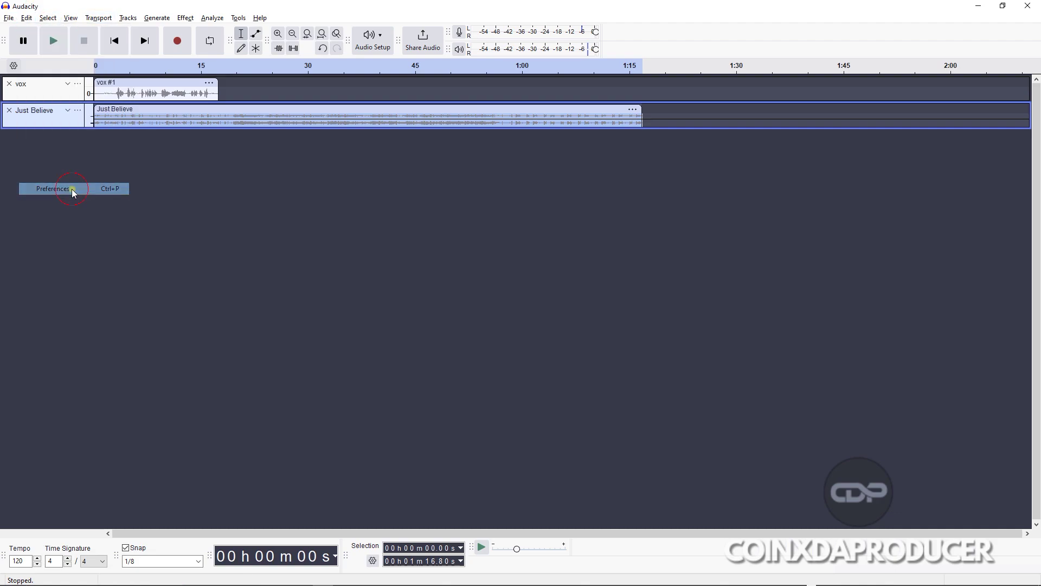
{"action": "left_click", "coordinate": [331, 329]}
{"action": "scroll", "coordinate": [504, 331], "scroll_direction": "down", "scroll_amount": 3}
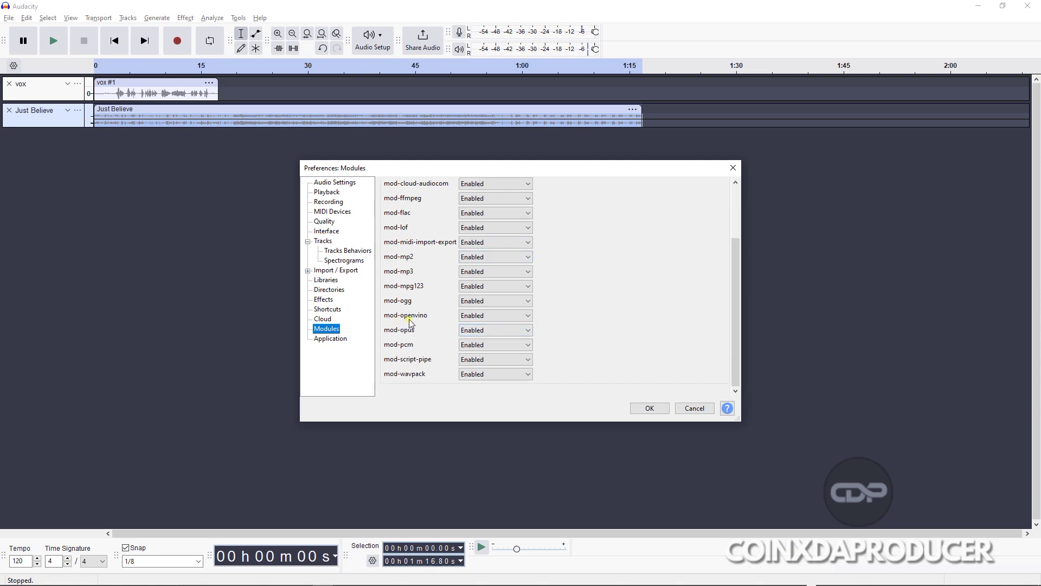
{"action": "left_click", "coordinate": [499, 321]}
{"action": "left_click", "coordinate": [493, 335]}
{"action": "left_click", "coordinate": [651, 411]}
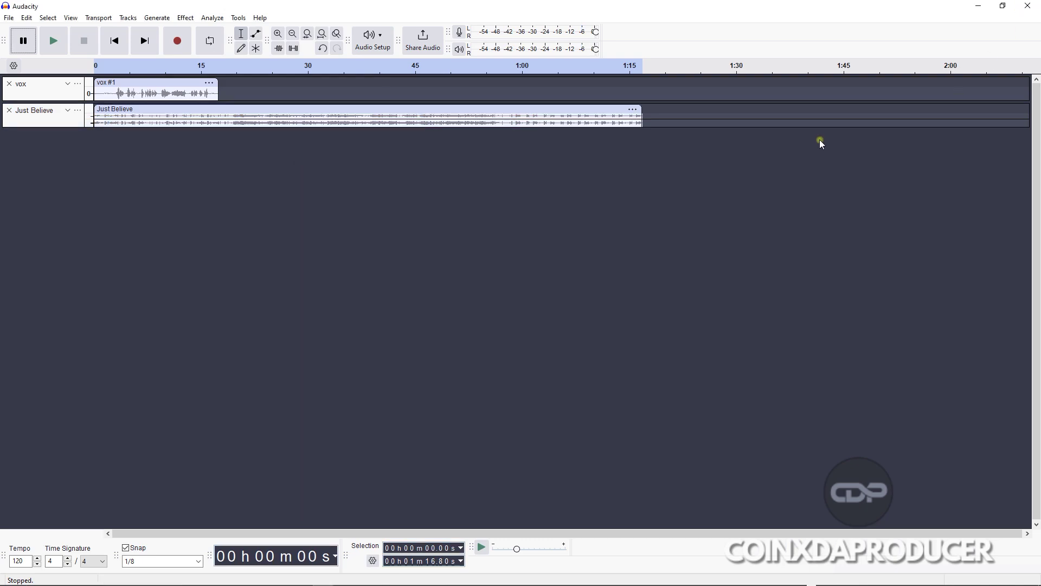
- Check the Analyze, Effect and Generate menus for OpenVINO Whisper Transcription and Music Generation entries
{"action": "left_click", "coordinate": [214, 20]}
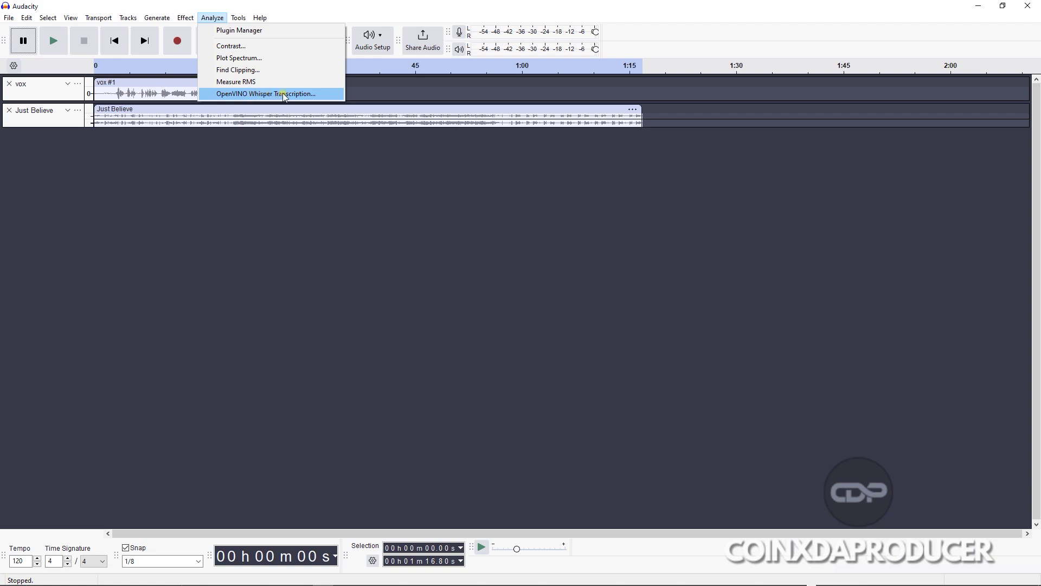
{"action": "mouse_move", "coordinate": [185, 17]}
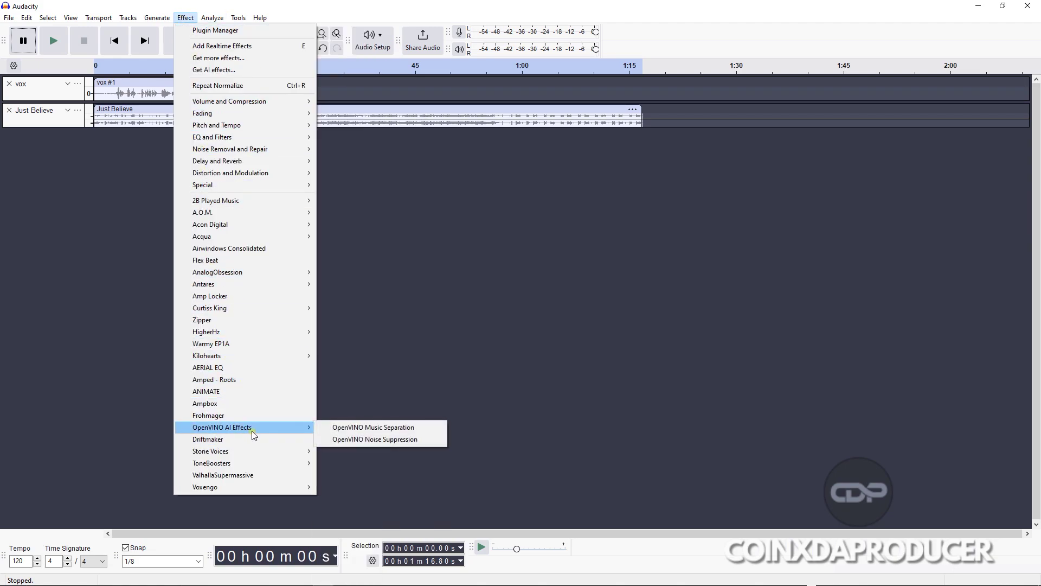
{"action": "left_click", "coordinate": [325, 252]}
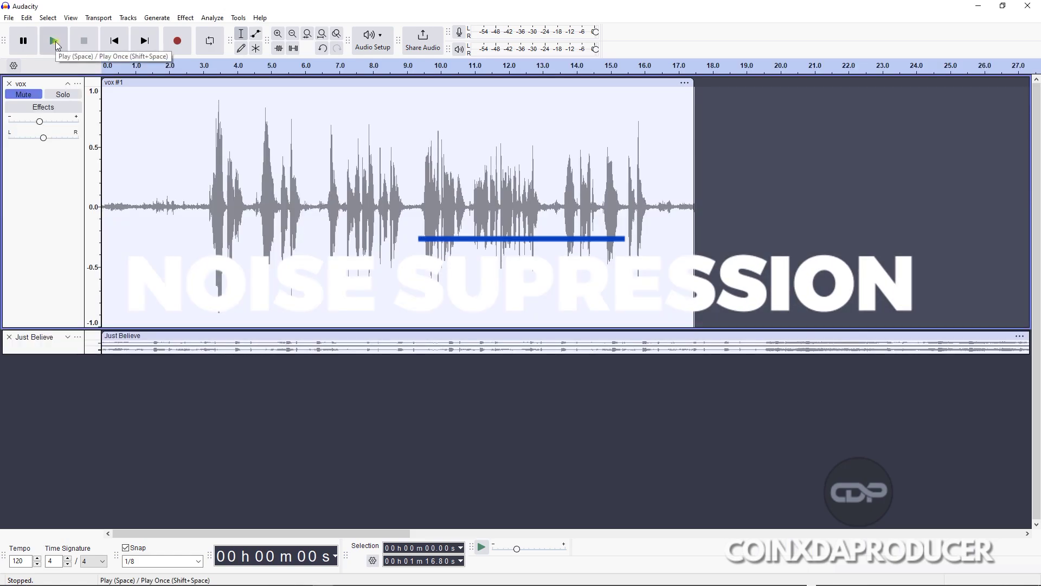
- Play the vox track and its quiet first 3.25 seconds, then select the whole vox #1 clip
{"action": "left_click", "coordinate": [54, 42]}
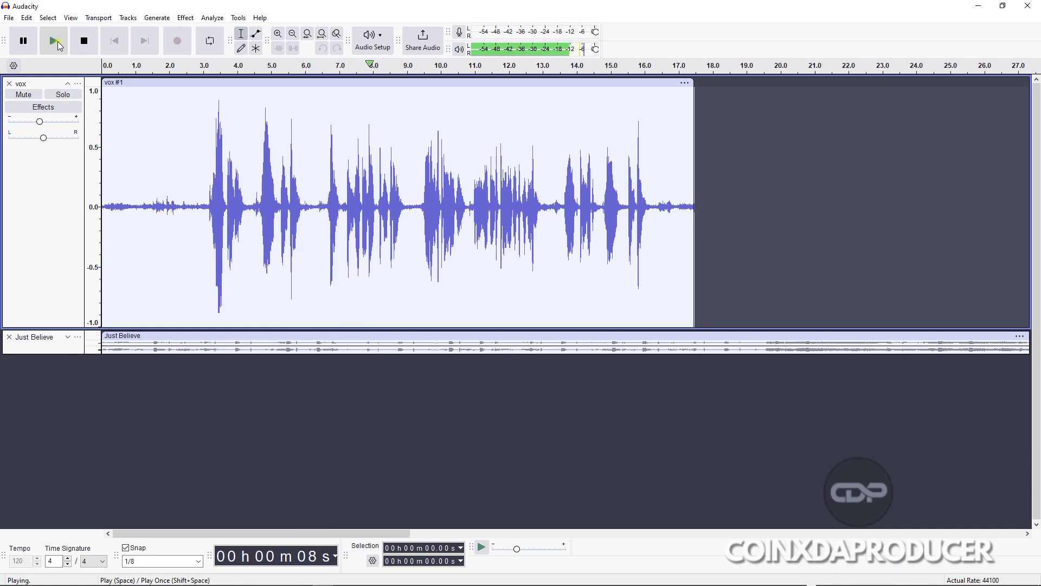
{"action": "left_click", "coordinate": [85, 42]}
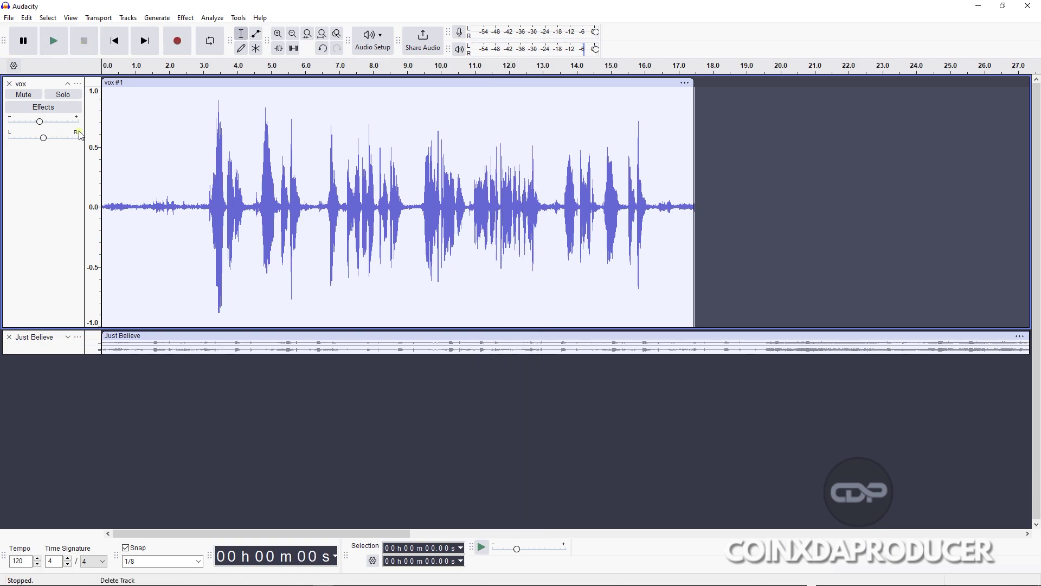
{"action": "left_click", "coordinate": [207, 208]}
{"action": "left_click_drag", "start_coordinate": [207, 208], "coordinate": [102, 208]}
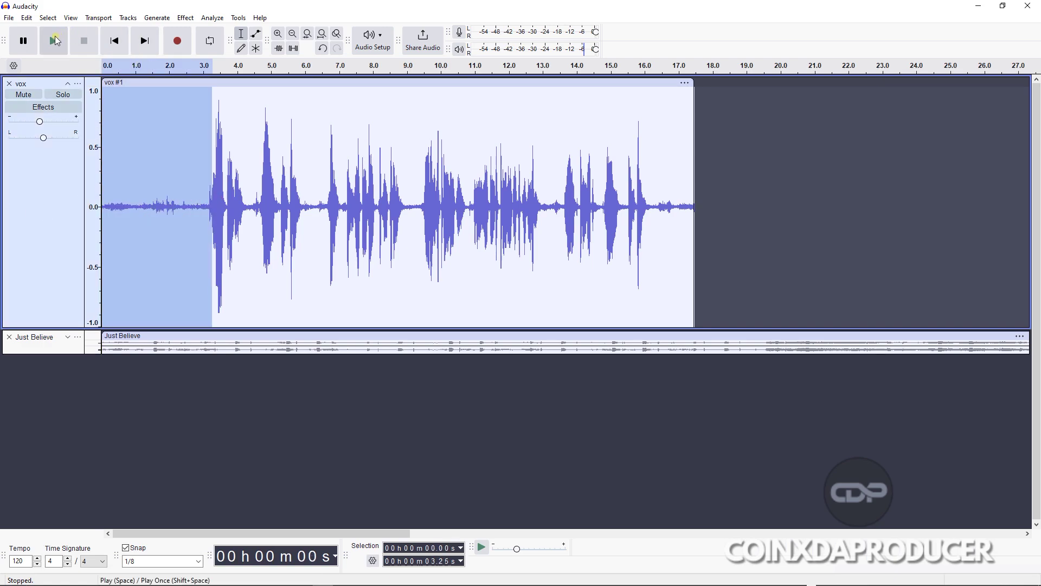
{"action": "left_click", "coordinate": [56, 38]}
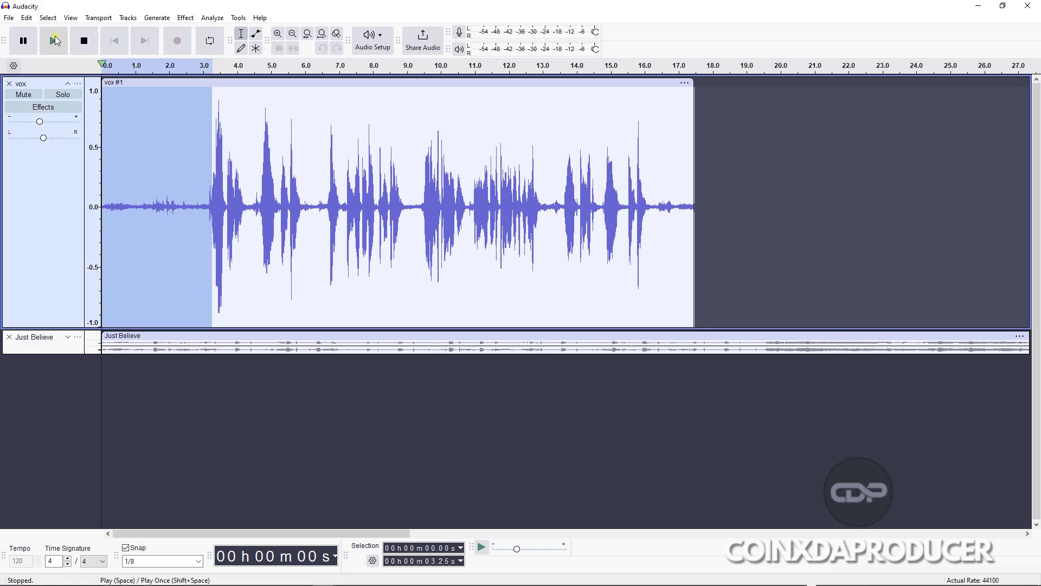
{"action": "left_click", "coordinate": [86, 46]}
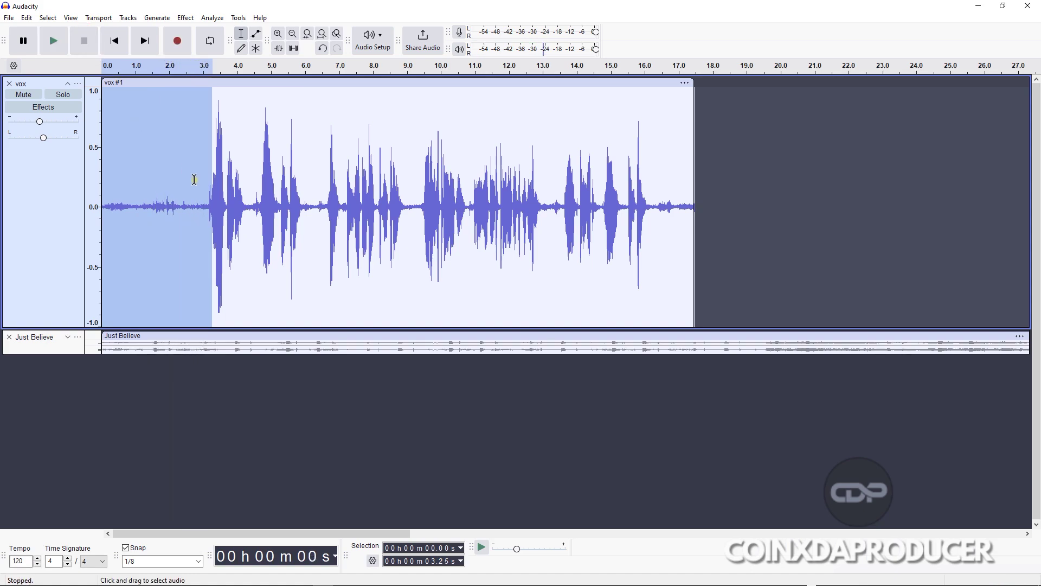
{"action": "left_click", "coordinate": [194, 182]}
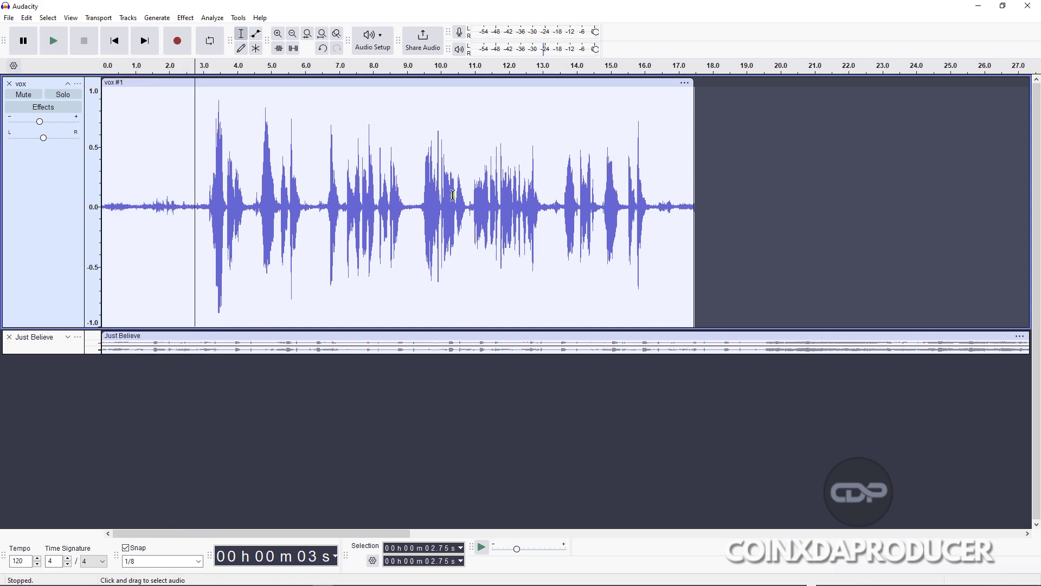
{"action": "double_click", "coordinate": [359, 220]}
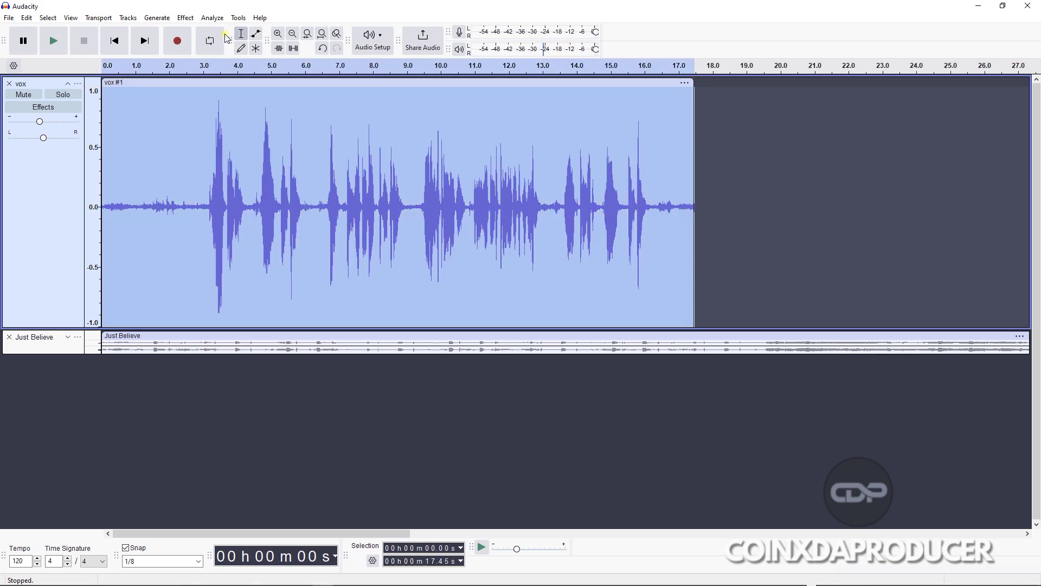
- Apply OpenVINO Noise Suppression to the vox clip on CPU with the deepfilternet2 model
{"action": "left_click", "coordinate": [187, 18]}
{"action": "mouse_move", "coordinate": [223, 428]}
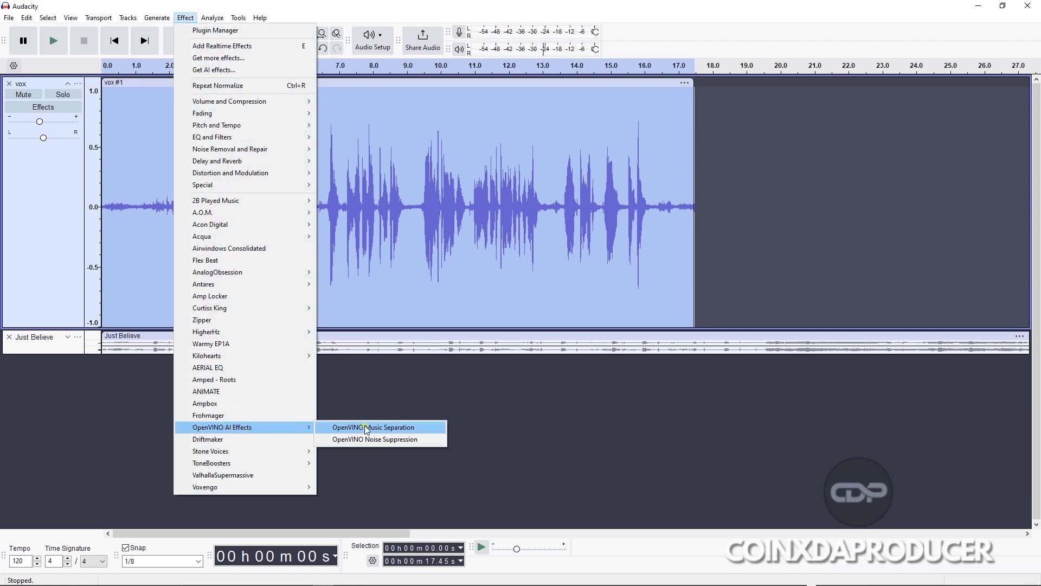
{"action": "left_click", "coordinate": [398, 444]}
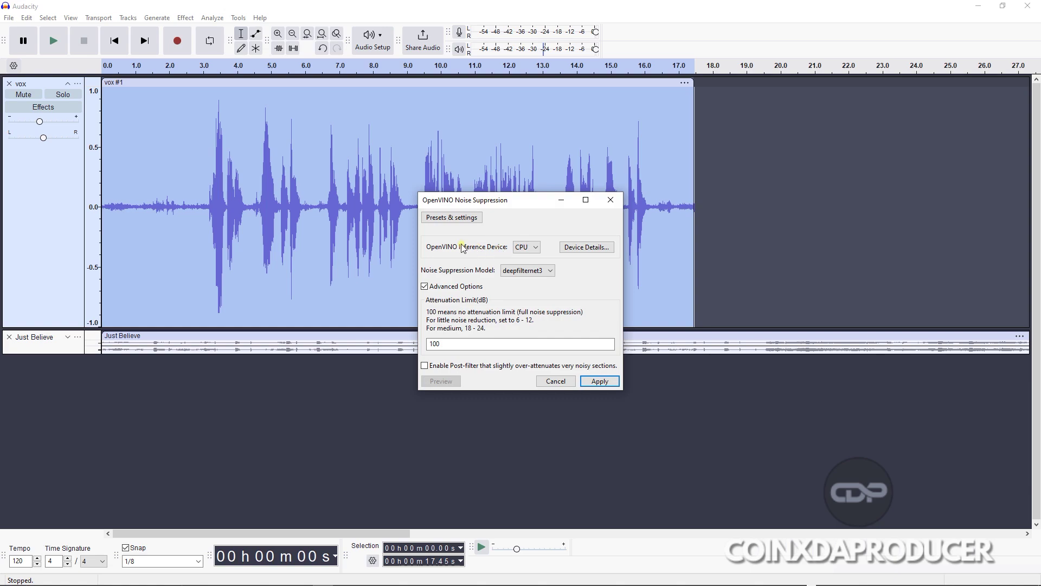
{"action": "left_click", "coordinate": [530, 253]}
{"action": "left_click", "coordinate": [530, 253]}
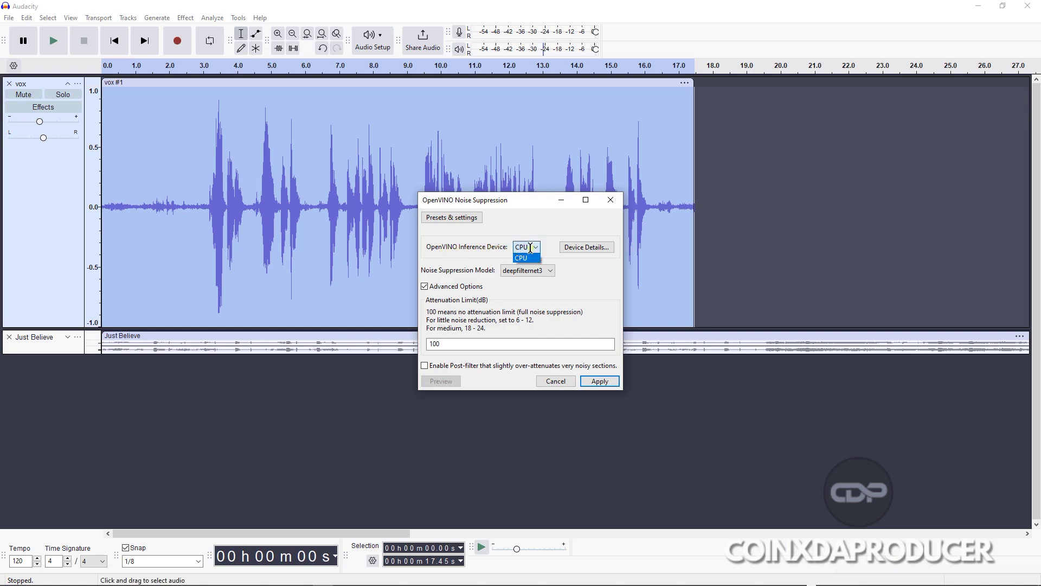
{"action": "left_click", "coordinate": [527, 260]}
{"action": "left_click", "coordinate": [549, 271]}
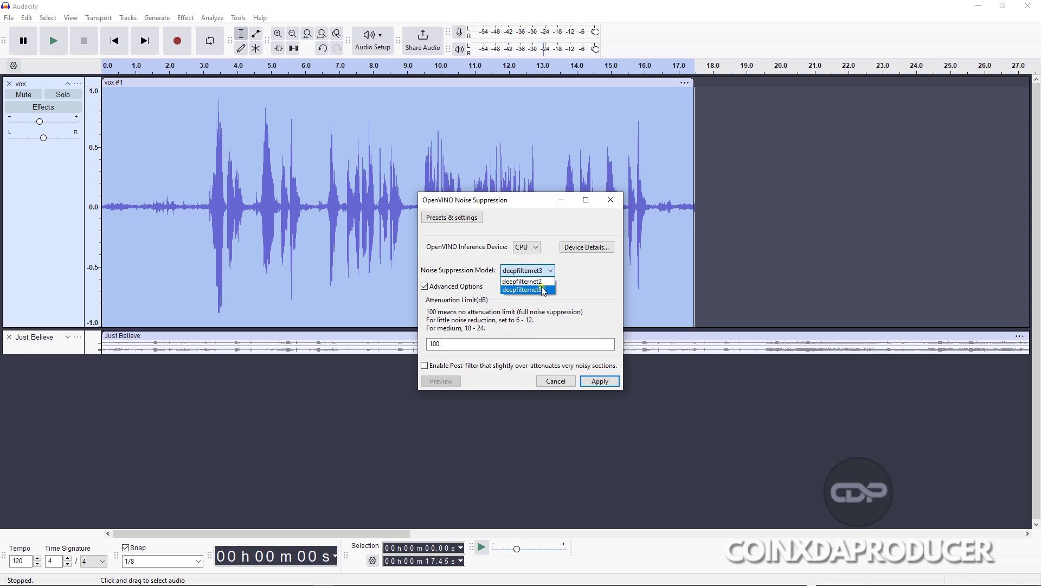
{"action": "left_click", "coordinate": [534, 282]}
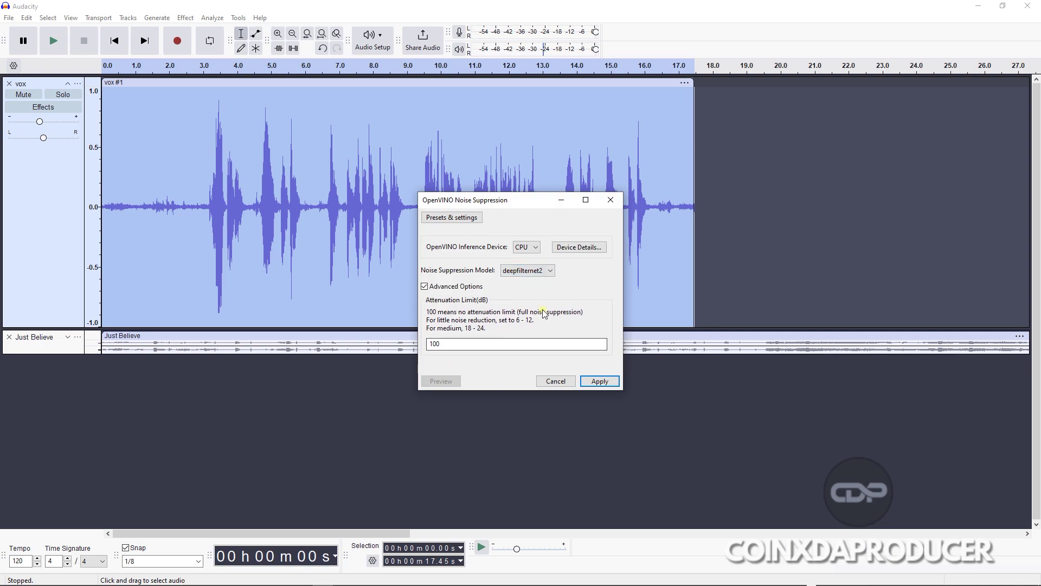
{"action": "left_click", "coordinate": [599, 382]}
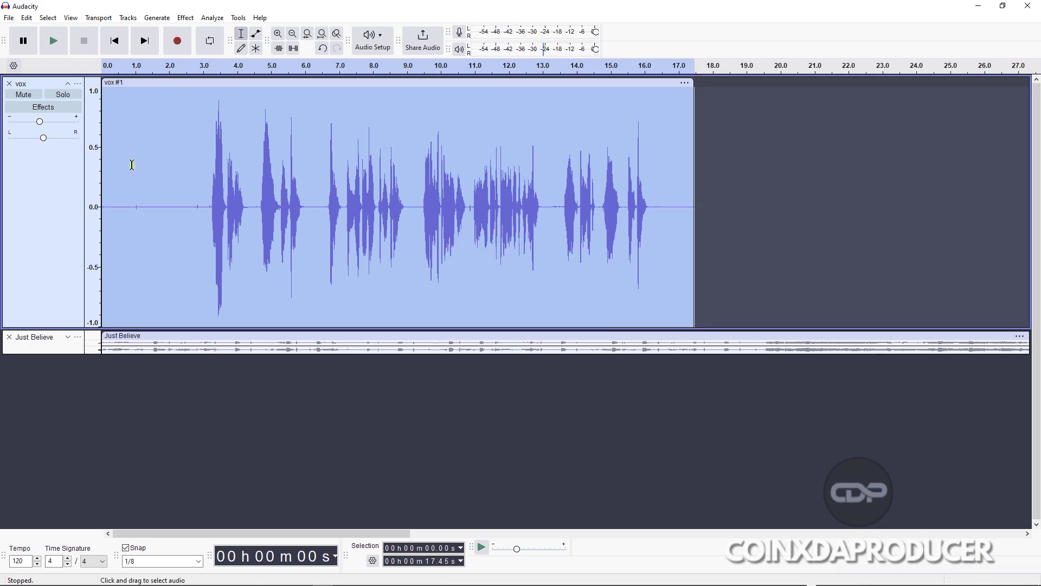
{"action": "left_click_drag", "start_coordinate": [211, 206], "coordinate": [103, 208]}
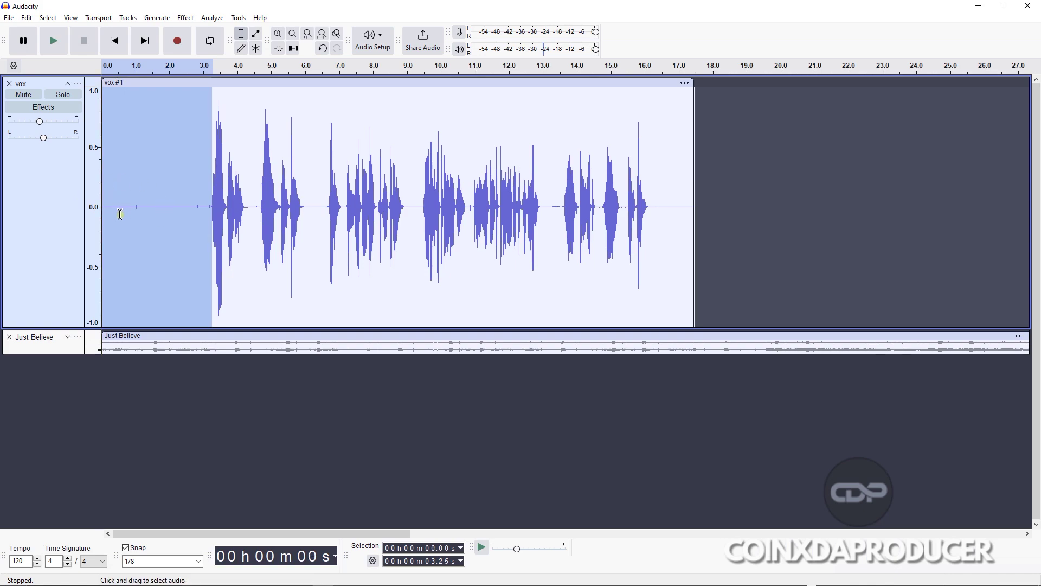
{"action": "left_click", "coordinate": [174, 206]}
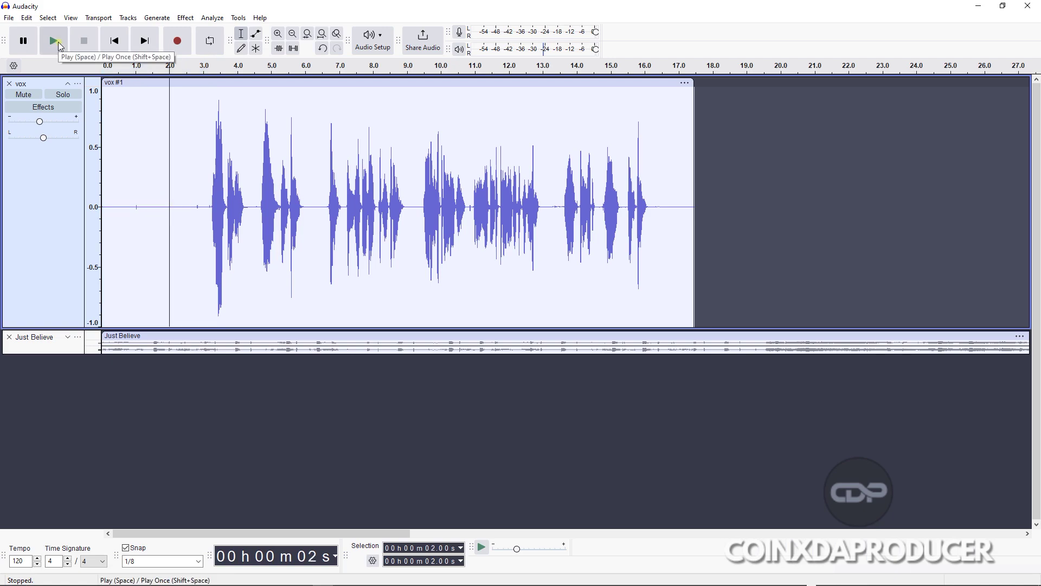
{"action": "left_click", "coordinate": [59, 44]}
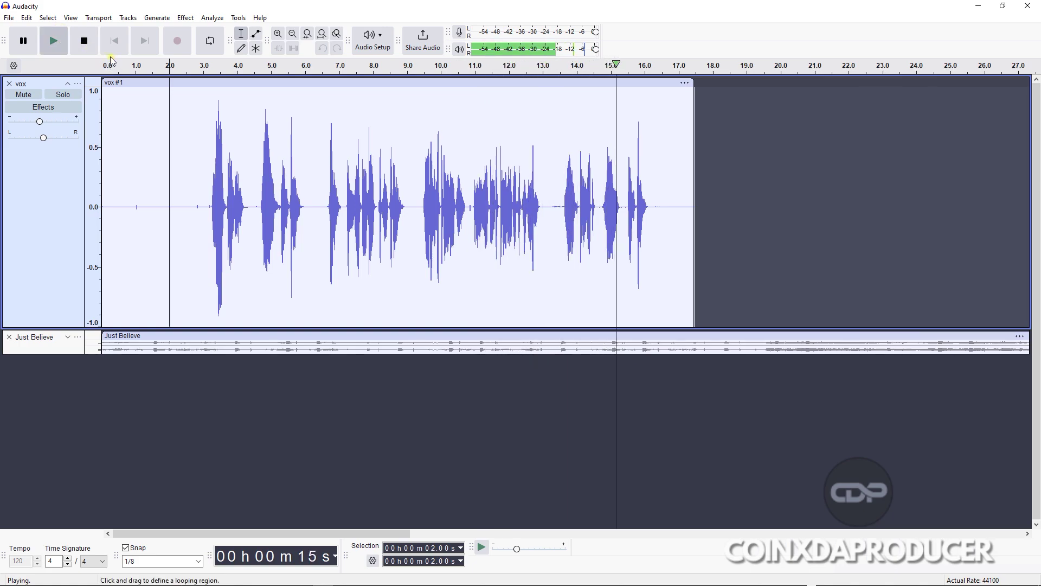
{"action": "left_click", "coordinate": [88, 45]}
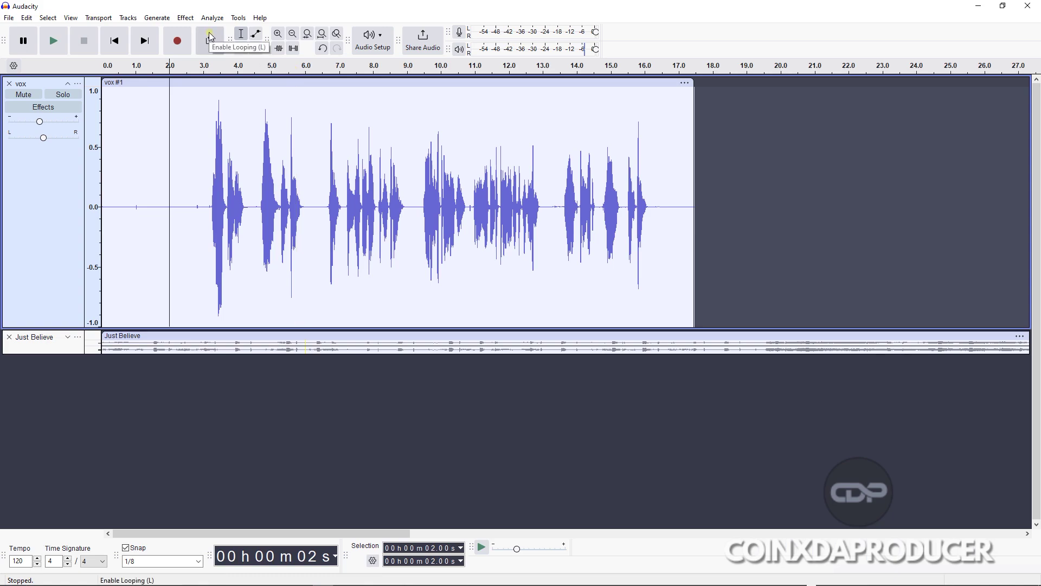
- Undo, reapply OpenVINO Noise Suppression with deepfilternet3 and Enable Post-filter, then play from 2.25 s
{"action": "key", "text": "ctrl+z"}
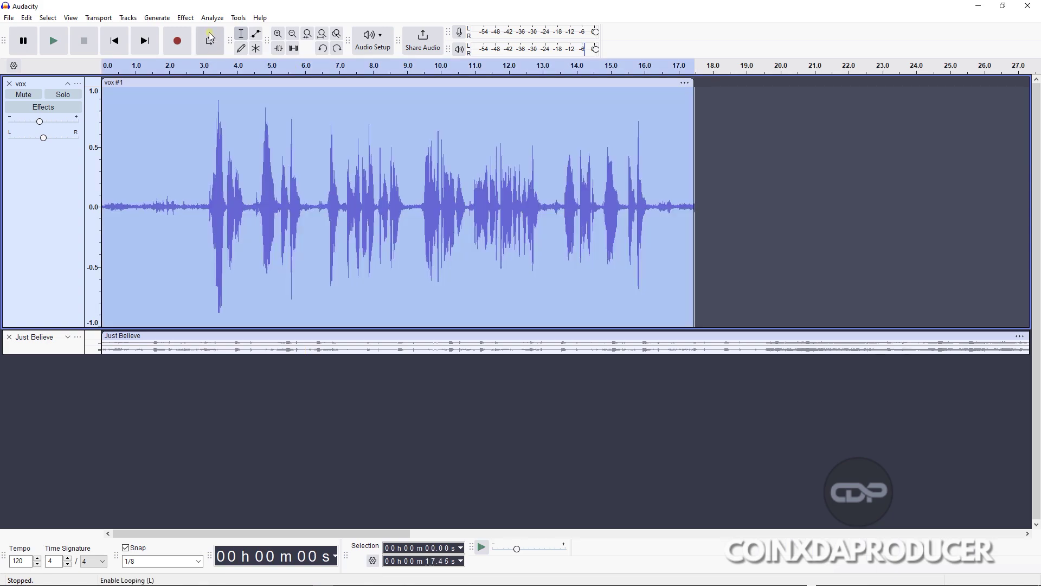
{"action": "left_click", "coordinate": [186, 18]}
{"action": "mouse_move", "coordinate": [284, 428]}
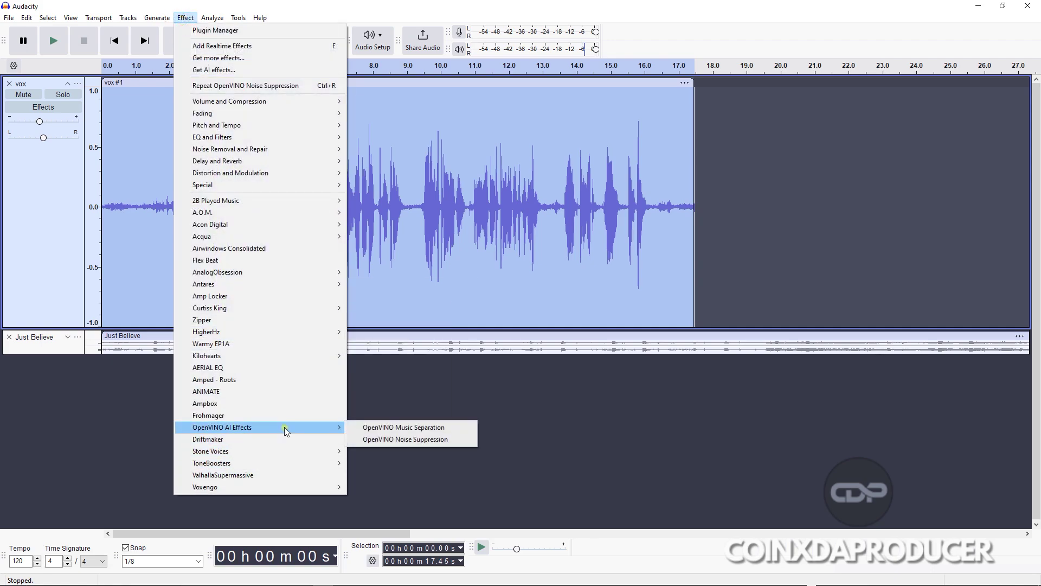
{"action": "left_click", "coordinate": [393, 441]}
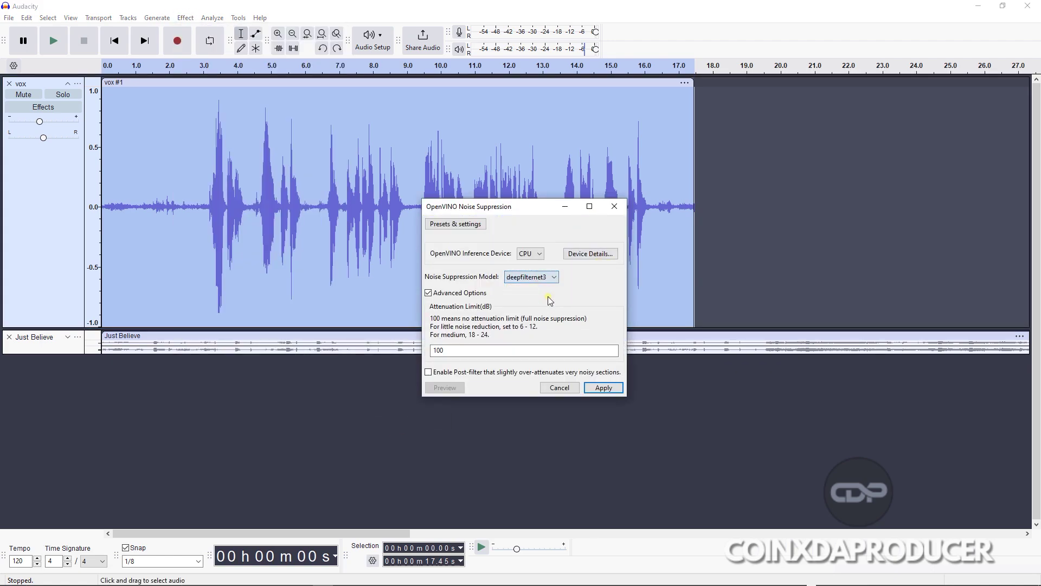
{"action": "left_click", "coordinate": [439, 373]}
{"action": "left_click", "coordinate": [603, 387]}
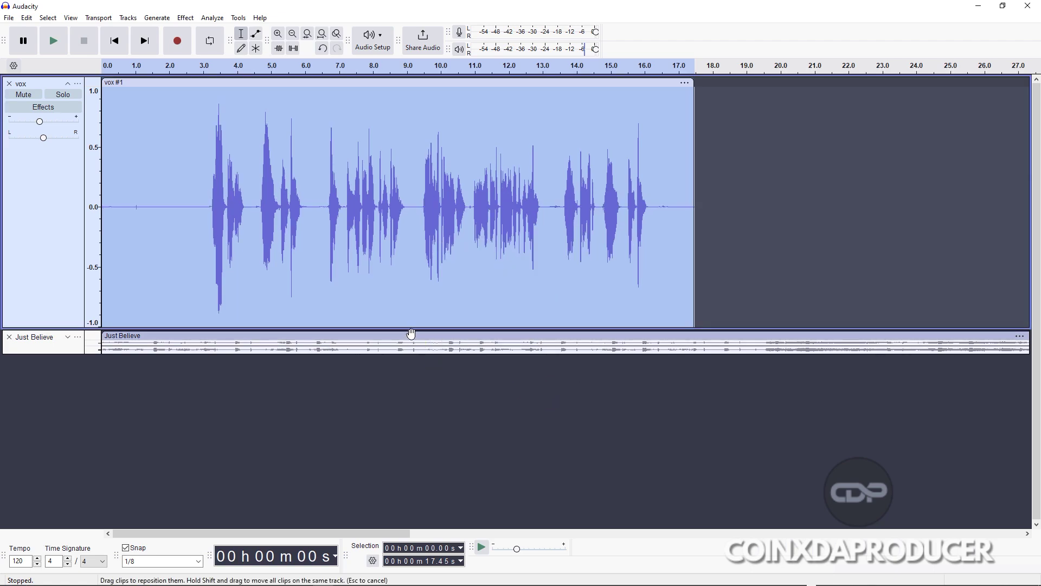
{"action": "left_click", "coordinate": [178, 202]}
{"action": "key", "text": "space"}
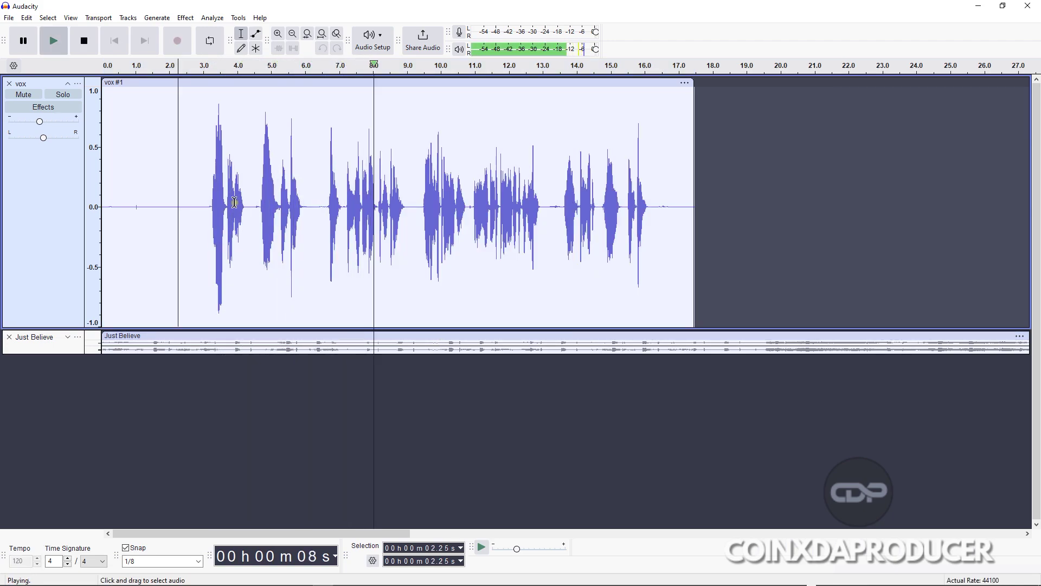
{"action": "key", "text": "space"}
{"action": "left_click", "coordinate": [186, 17]}
{"action": "mouse_move", "coordinate": [326, 150]}
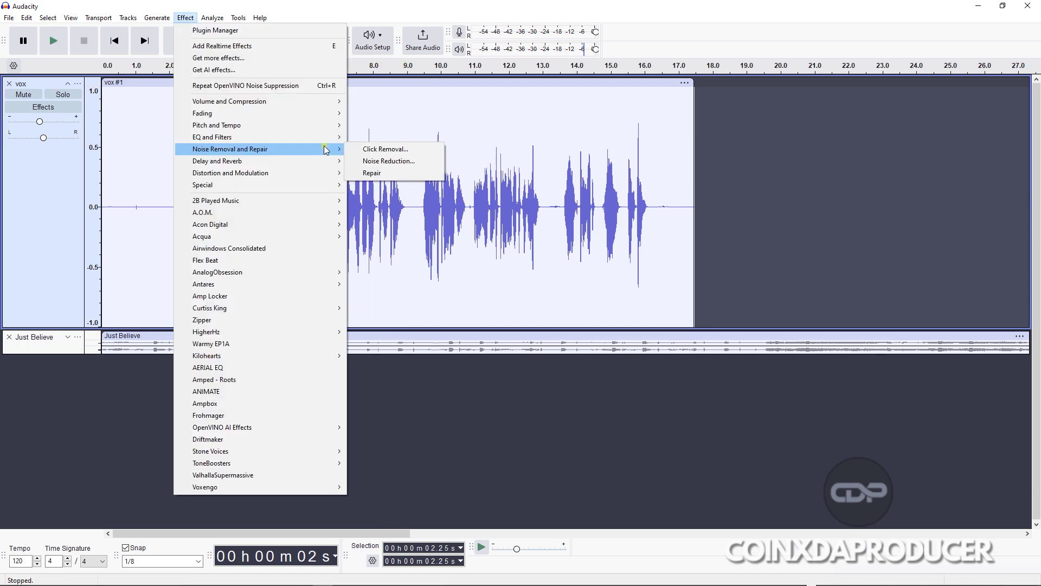
{"action": "left_click", "coordinate": [391, 161]}
{"action": "double_click", "coordinate": [391, 162]}
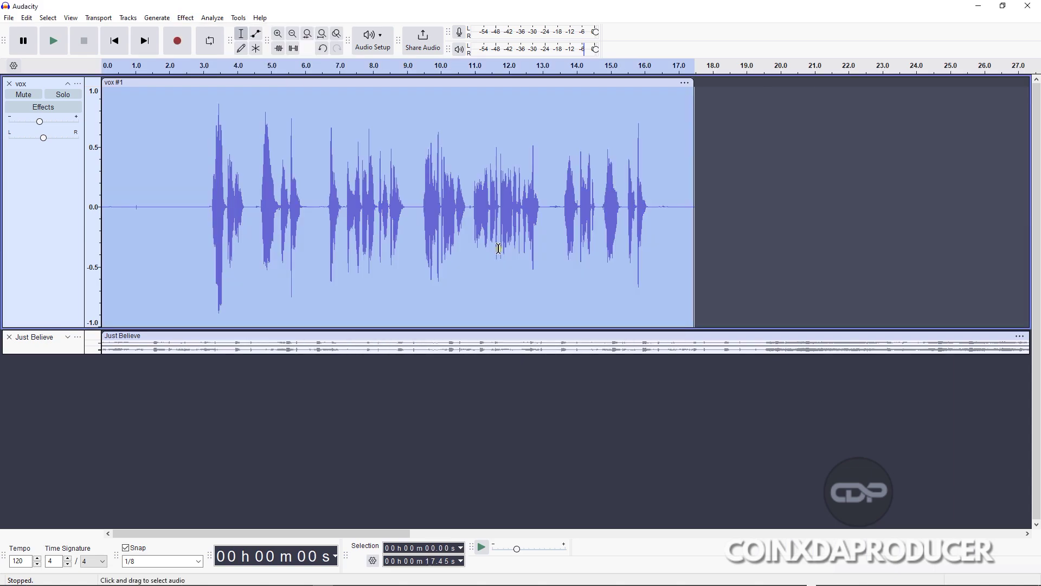
{"action": "left_click", "coordinate": [186, 18]}
{"action": "mouse_move", "coordinate": [275, 149]}
{"action": "left_click", "coordinate": [382, 161]}
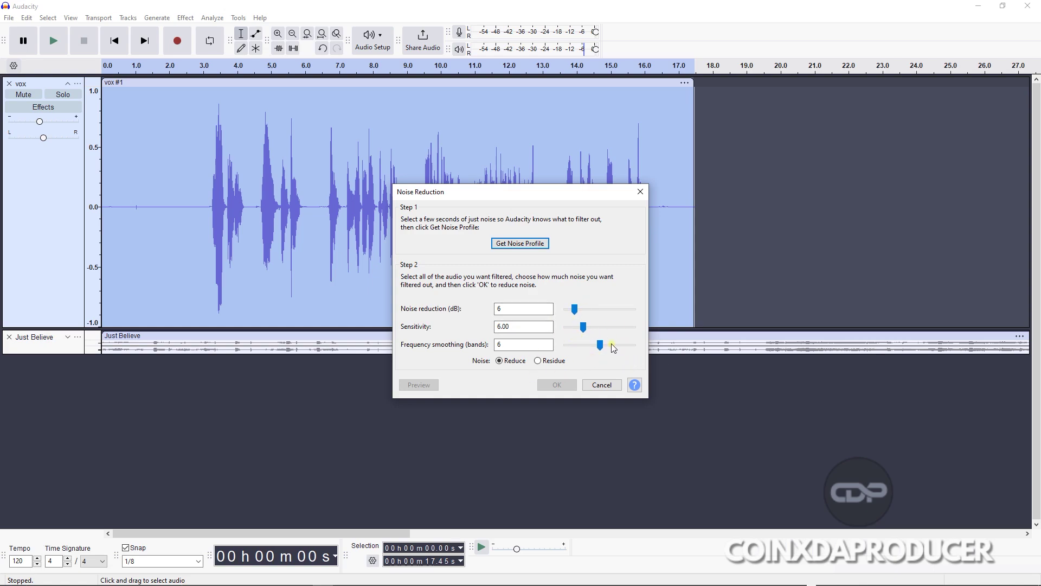
{"action": "left_click", "coordinate": [641, 191]}
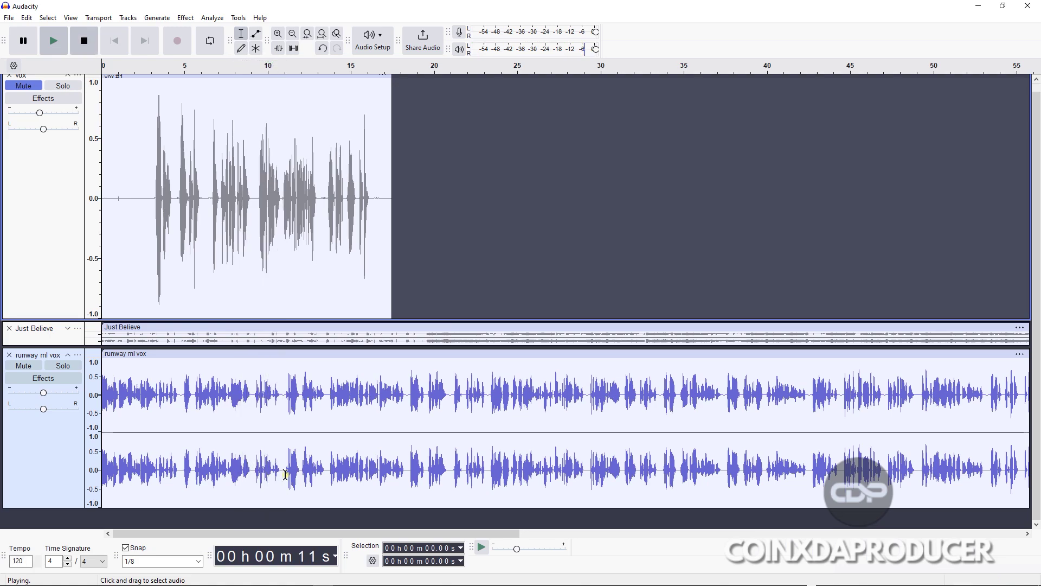
- Stop playback of the project with the runway ml vox take
{"action": "key", "text": "space"}
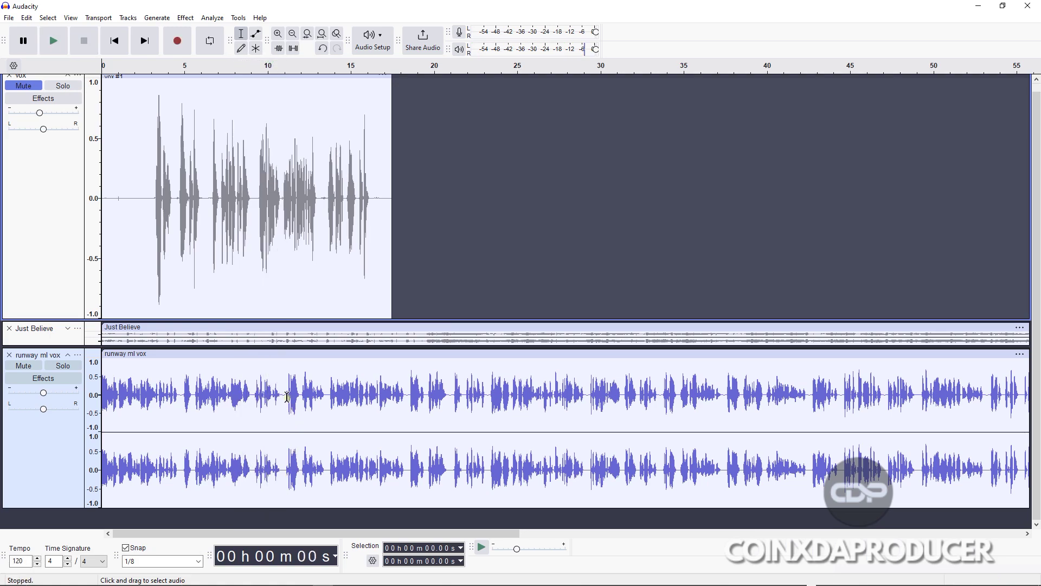
- Select the first 10.75 seconds of the runway ml vox track
{"action": "left_click_drag", "start_coordinate": [280, 396], "coordinate": [38, 461]}
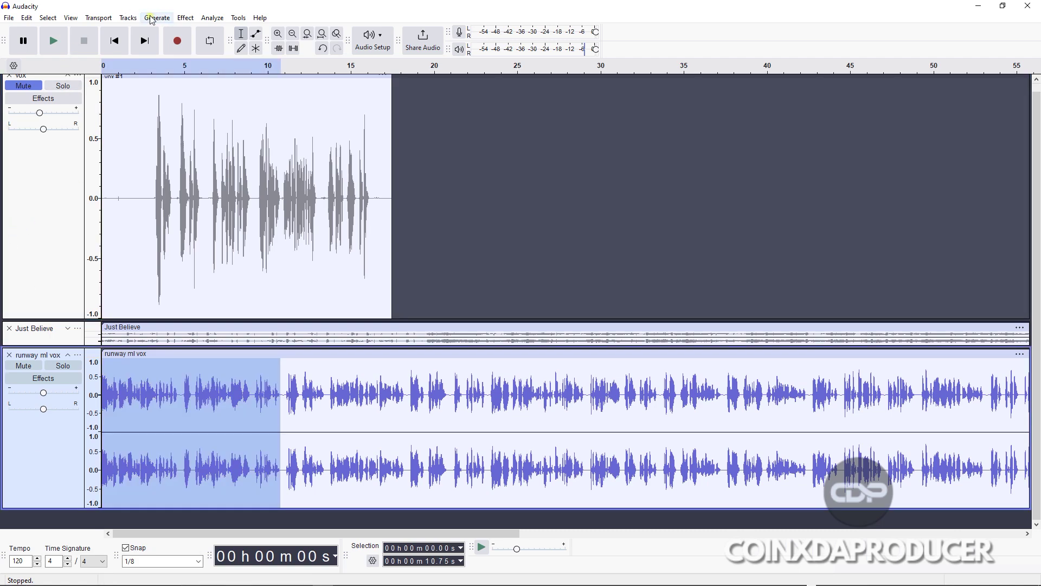
{"action": "key", "text": "alt+c"}
{"action": "mouse_move", "coordinate": [217, 20]}
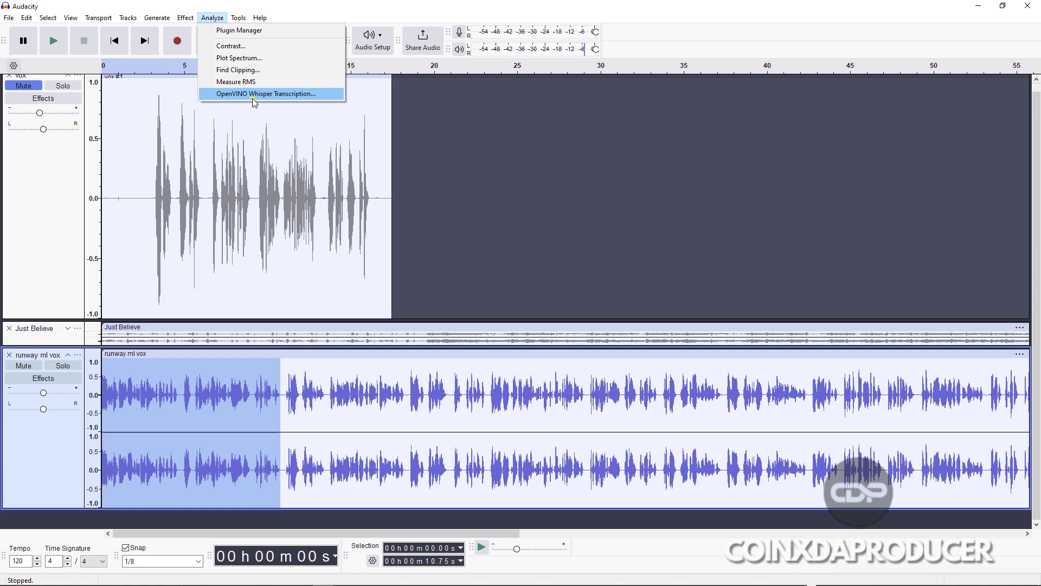
{"action": "left_click", "coordinate": [272, 93]}
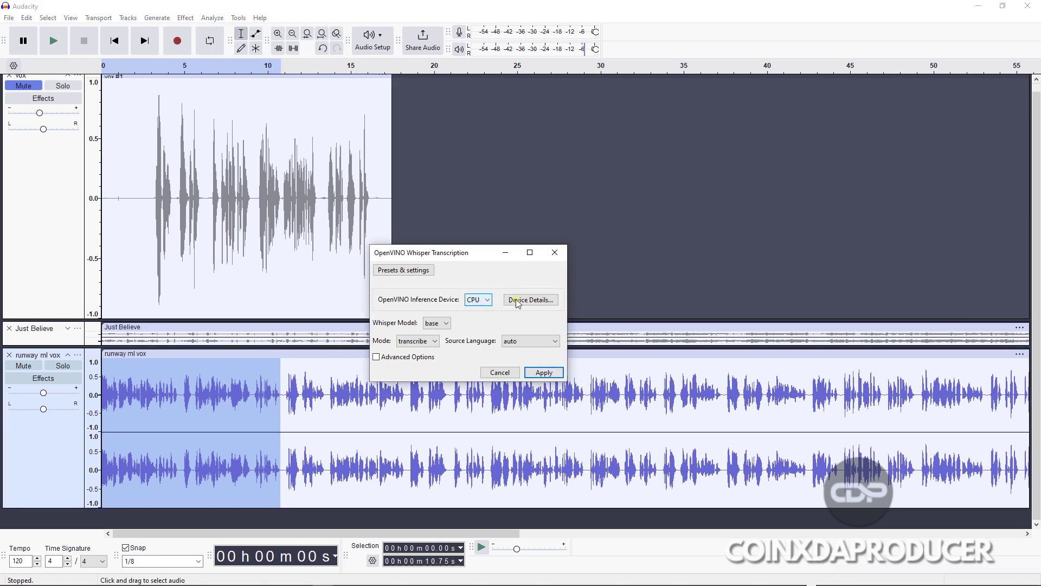
- Run Whisper transcription with the base model, transcribe mode and automatic language detection
{"action": "left_click", "coordinate": [443, 324]}
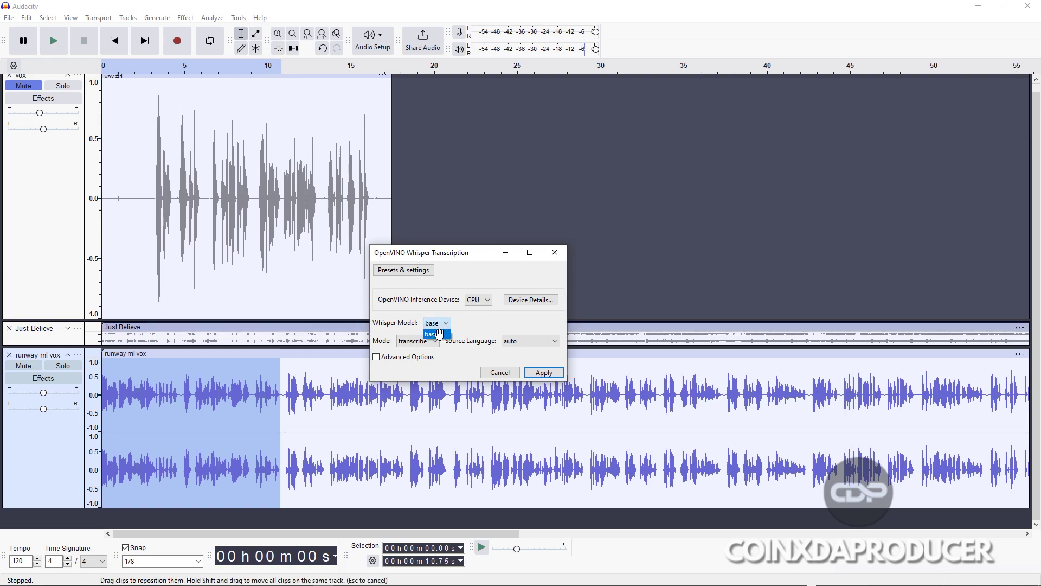
{"action": "left_click", "coordinate": [435, 333]}
{"action": "left_click", "coordinate": [432, 342]}
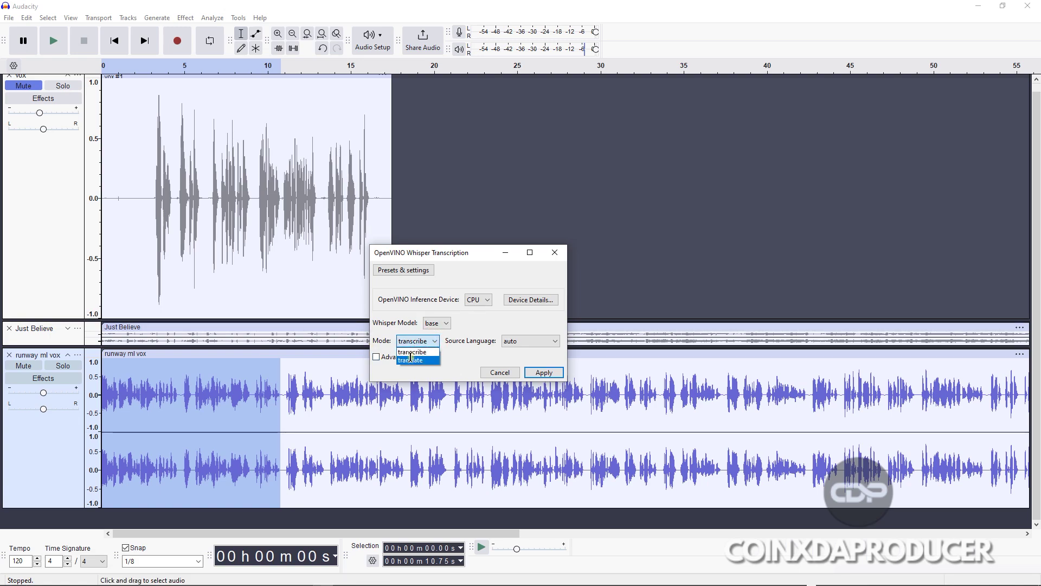
{"action": "left_click", "coordinate": [432, 343]}
{"action": "left_click", "coordinate": [432, 342]}
{"action": "left_click", "coordinate": [432, 347]}
{"action": "left_click", "coordinate": [432, 346]}
{"action": "left_click", "coordinate": [432, 348]}
{"action": "left_click", "coordinate": [538, 341]}
{"action": "left_click", "coordinate": [482, 349]}
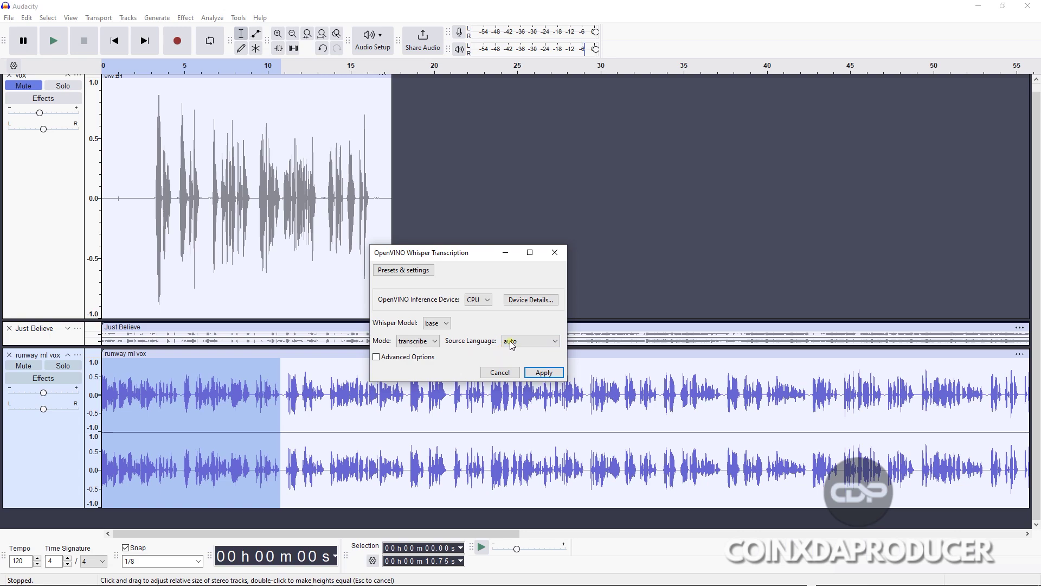
{"action": "left_click", "coordinate": [383, 358]}
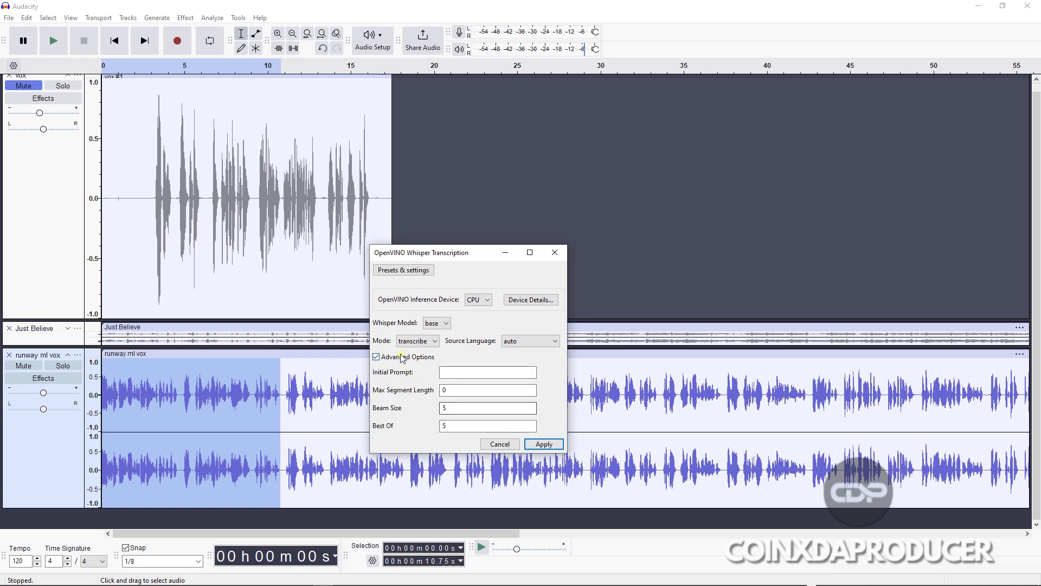
{"action": "left_click", "coordinate": [391, 358]}
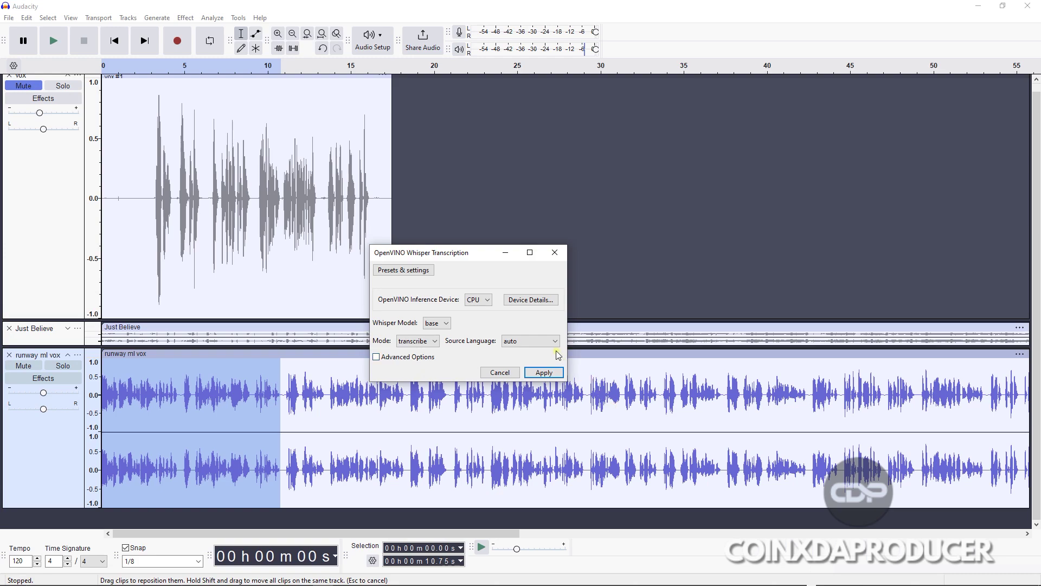
{"action": "left_click", "coordinate": [550, 378]}
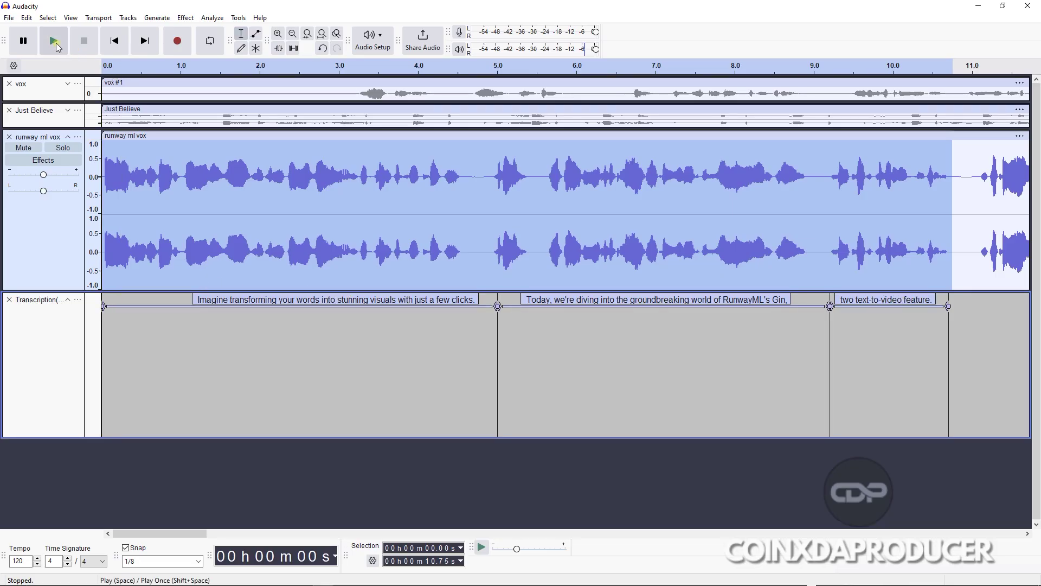
{"action": "left_click", "coordinate": [55, 43]}
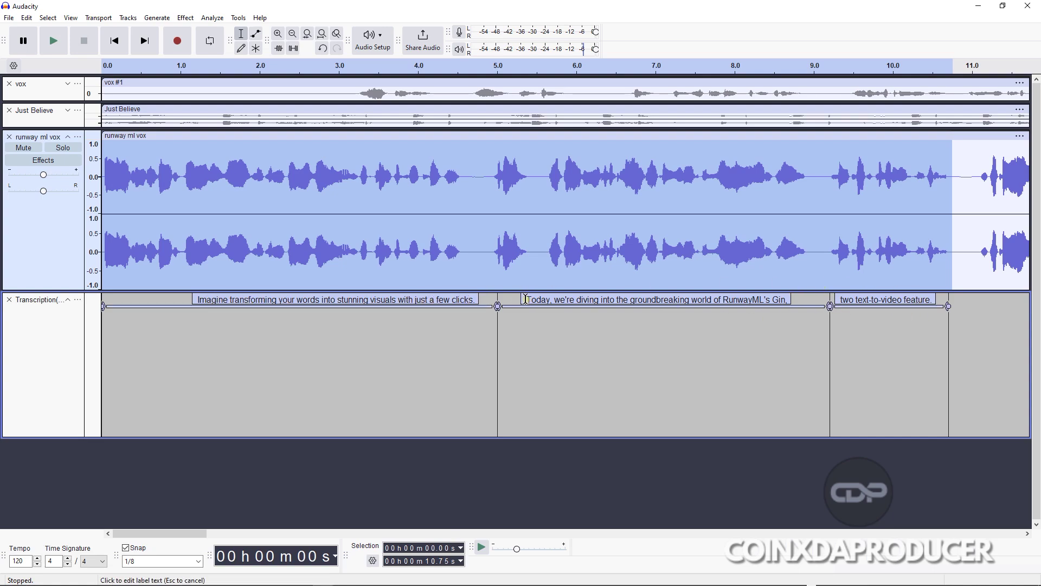
- Export the Transcription label track to a text file under its suggested name
{"action": "left_click", "coordinate": [10, 19]}
{"action": "mouse_move", "coordinate": [69, 153]}
{"action": "left_click", "coordinate": [239, 305]}
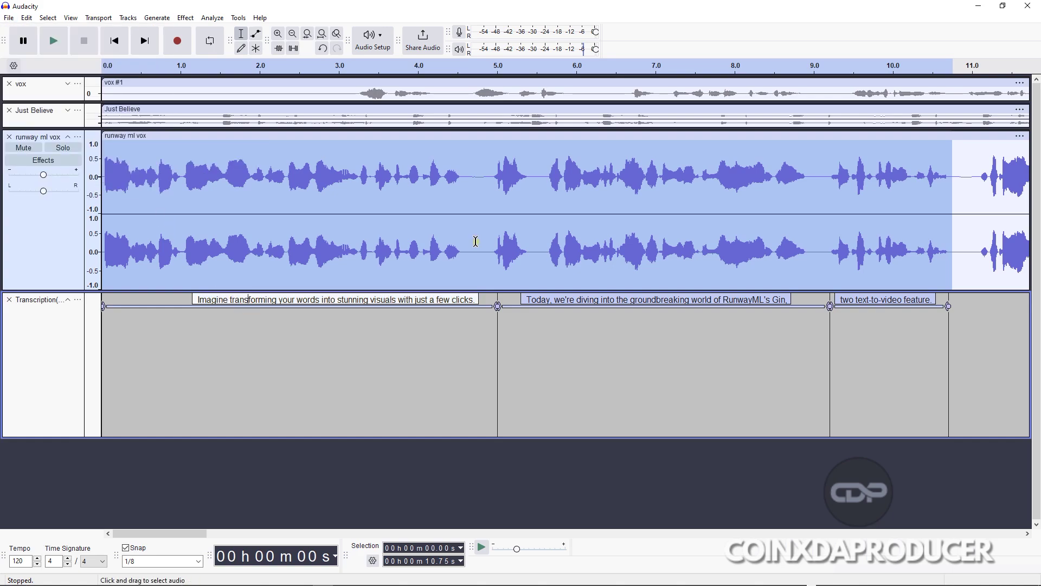
{"action": "left_click", "coordinate": [204, 364]}
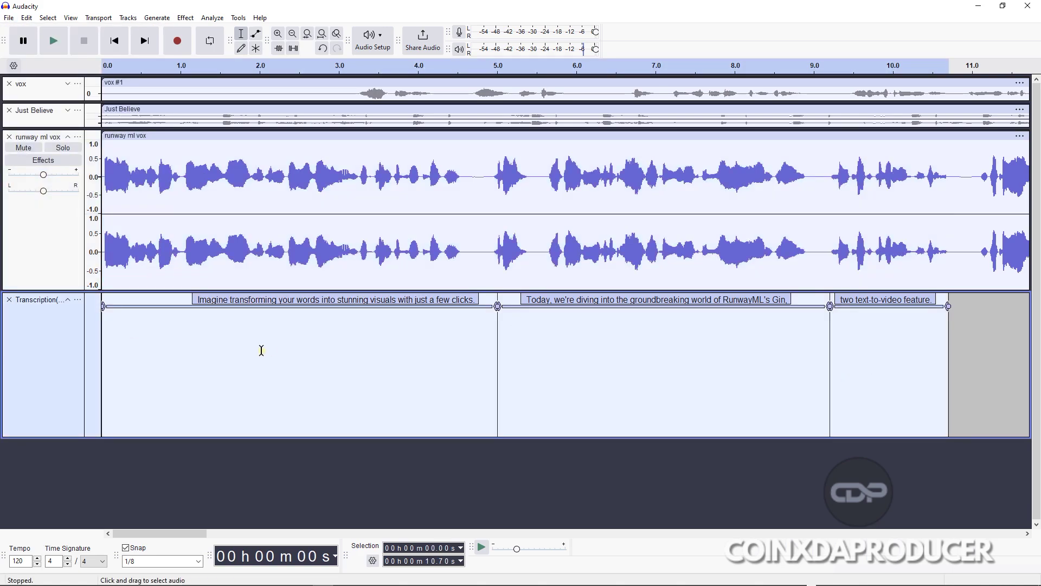
{"action": "left_click", "coordinate": [8, 18]}
{"action": "mouse_move", "coordinate": [81, 149]}
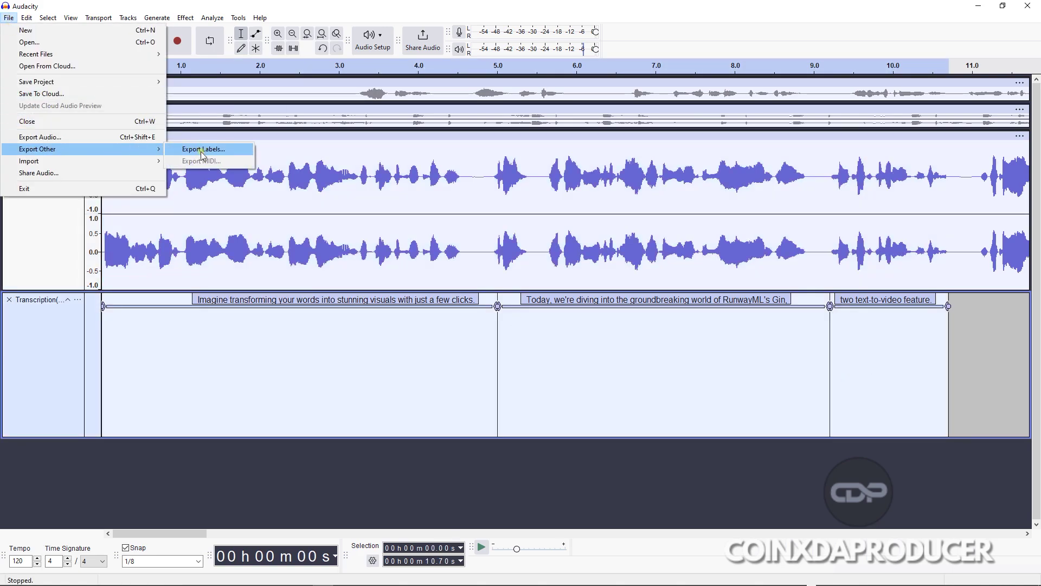
{"action": "left_click", "coordinate": [192, 150]}
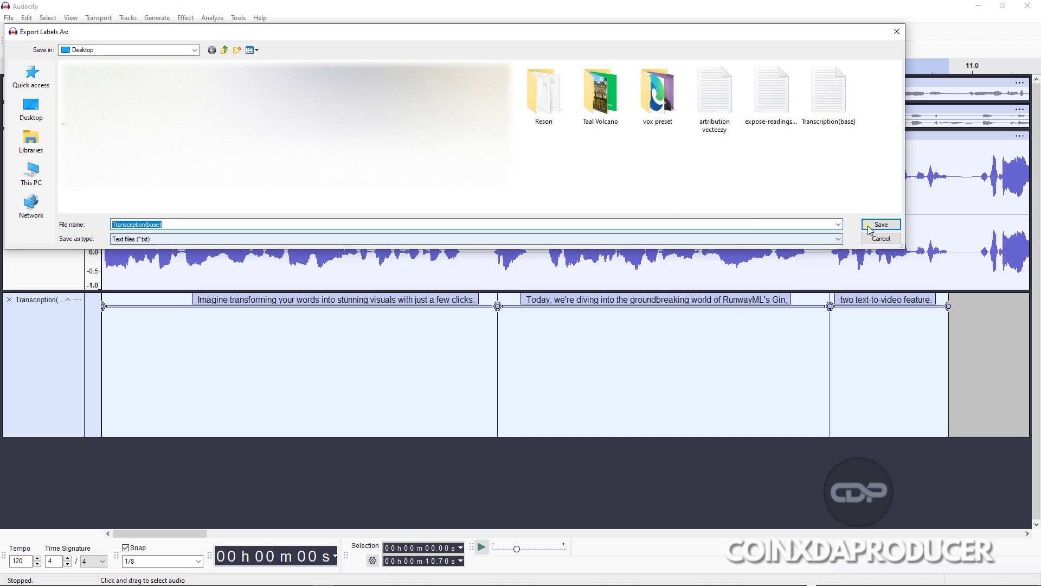
{"action": "left_click", "coordinate": [670, 226]}
- Open the destination folder and the exported 'Transcription(base) 2' text file
{"action": "left_click", "coordinate": [880, 225]}
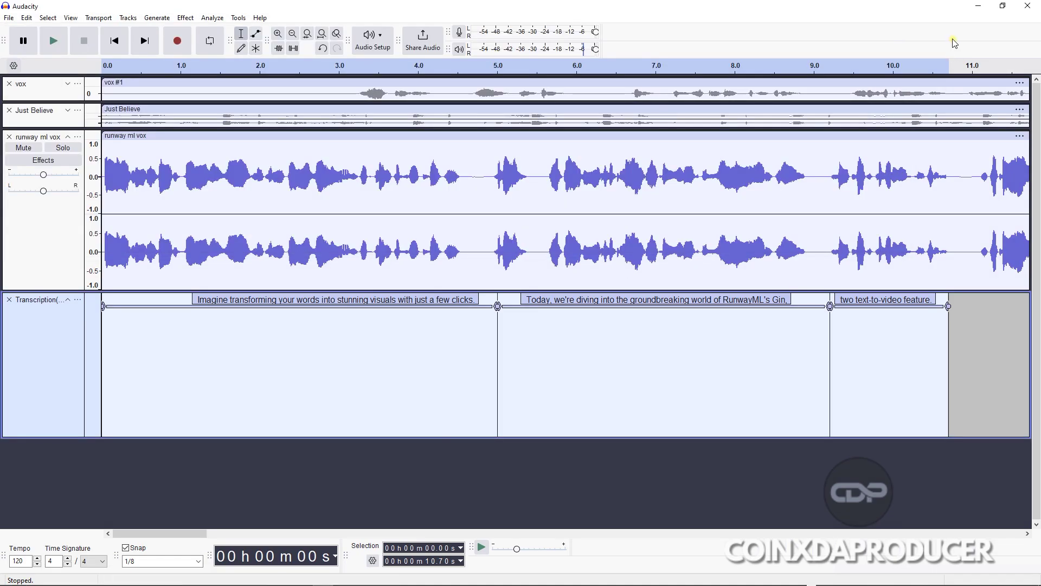
{"action": "left_click", "coordinate": [323, 576]}
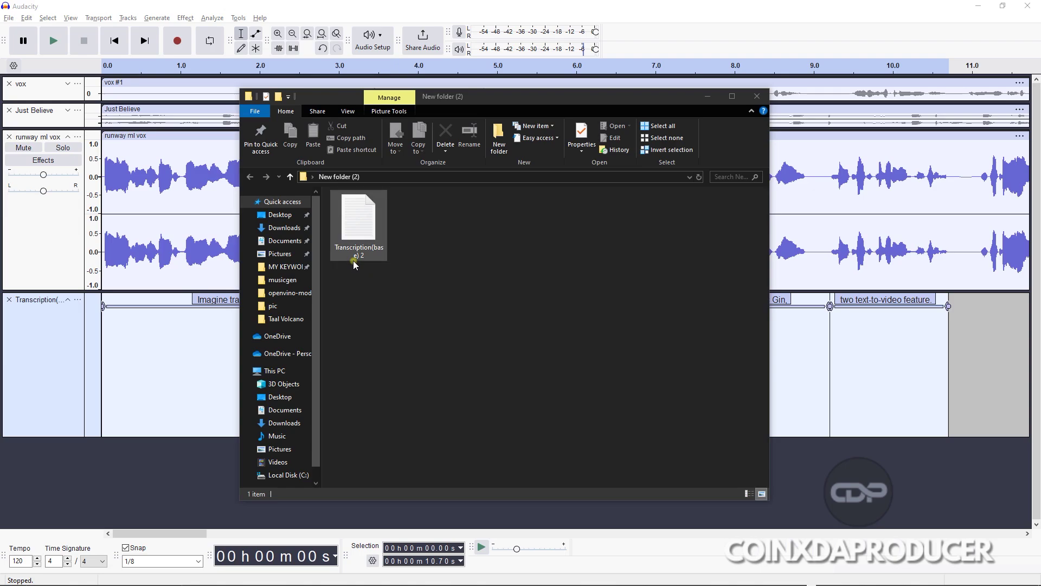
{"action": "double_click", "coordinate": [367, 227]}
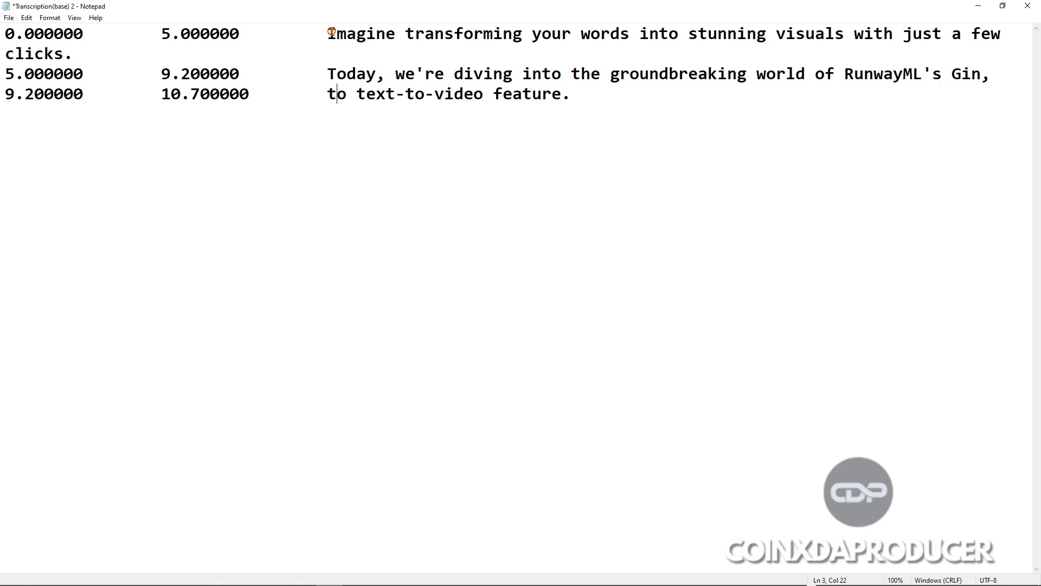
- Highlight the opening words of the first transcription line in Notepad, then return to Audacity
{"action": "left_click_drag", "start_coordinate": [328, 32], "coordinate": [745, 33]}
{"action": "key", "text": "alt+Tab"}
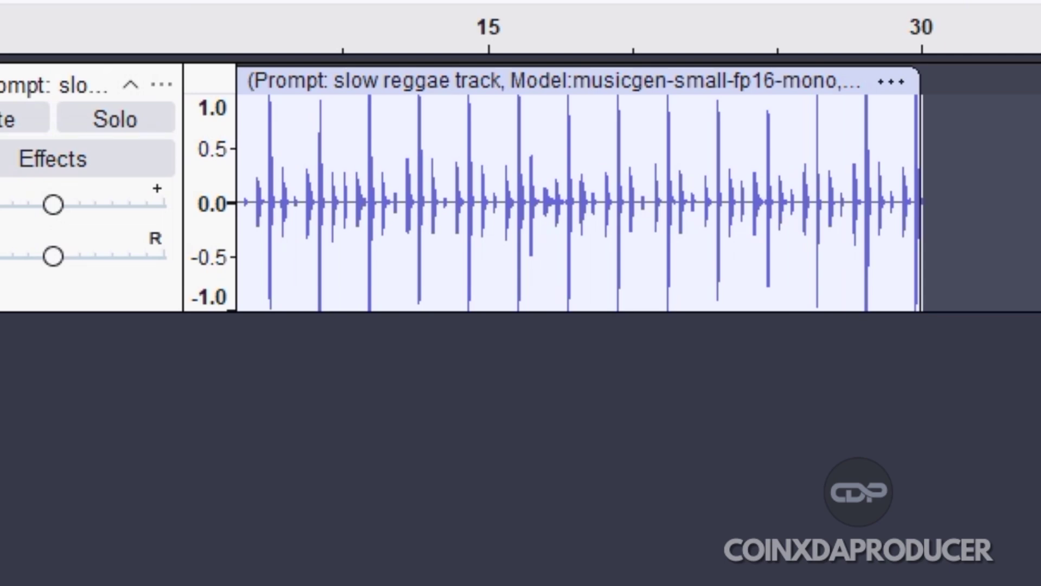
{"action": "key", "text": "space"}
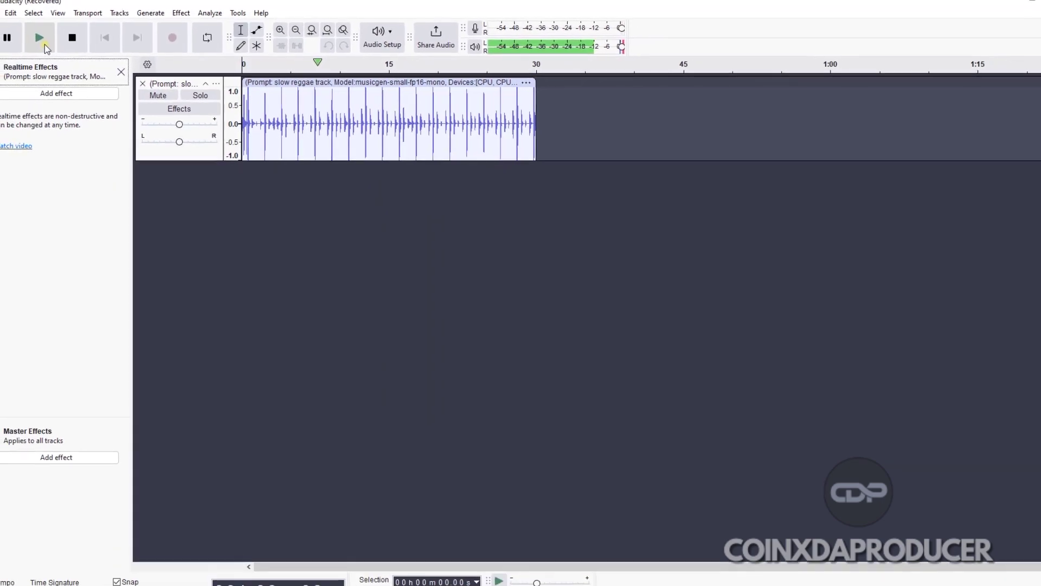
{"action": "left_click", "coordinate": [76, 41]}
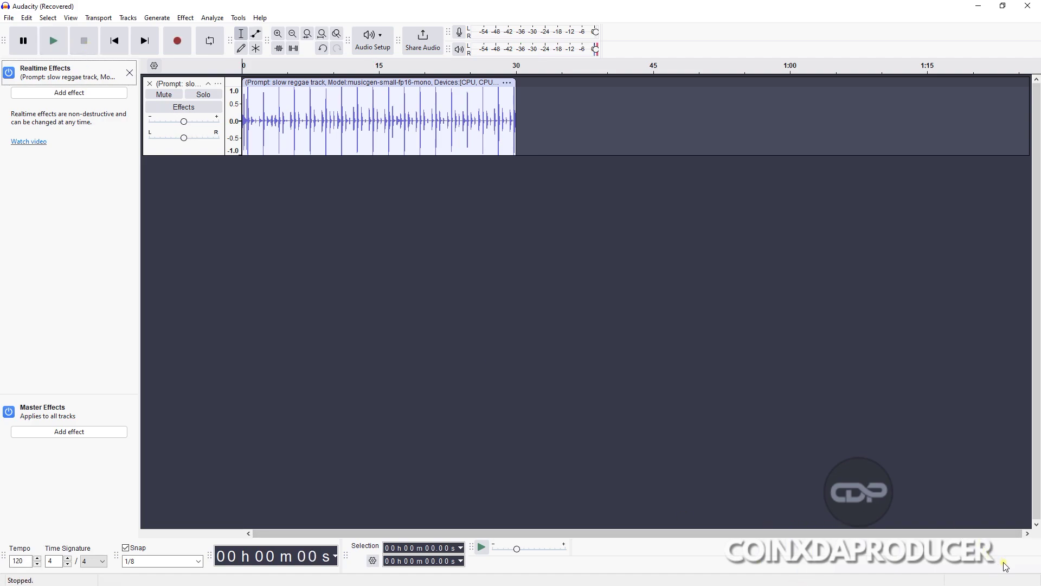
- Generate a 30-second 'hiphop instrumental' clip with OpenVINO Music Generation using musicgen-small-int8-mono
{"action": "left_click", "coordinate": [155, 17]}
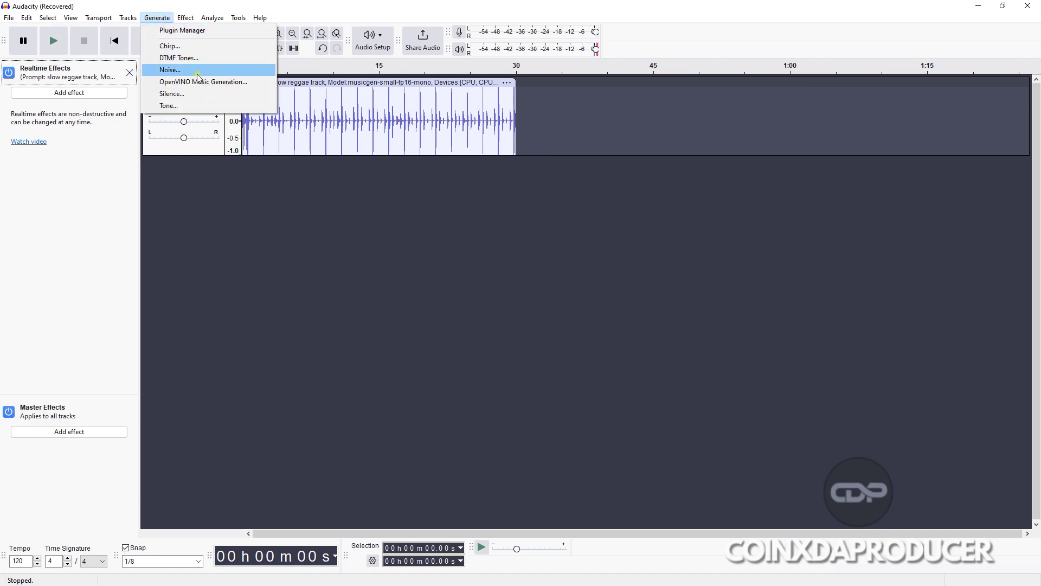
{"action": "left_click", "coordinate": [206, 81]}
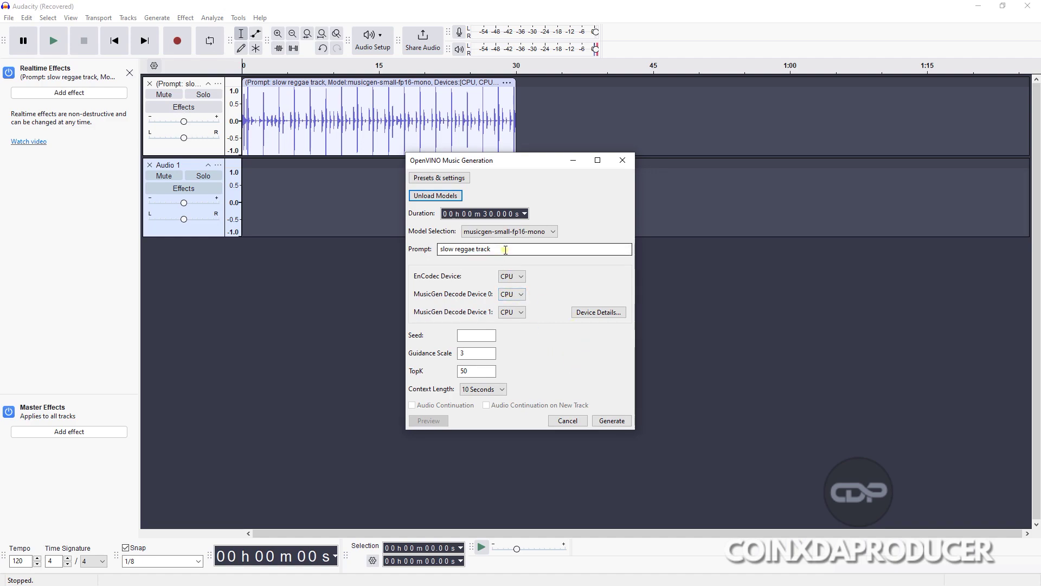
{"action": "left_click", "coordinate": [505, 250]}
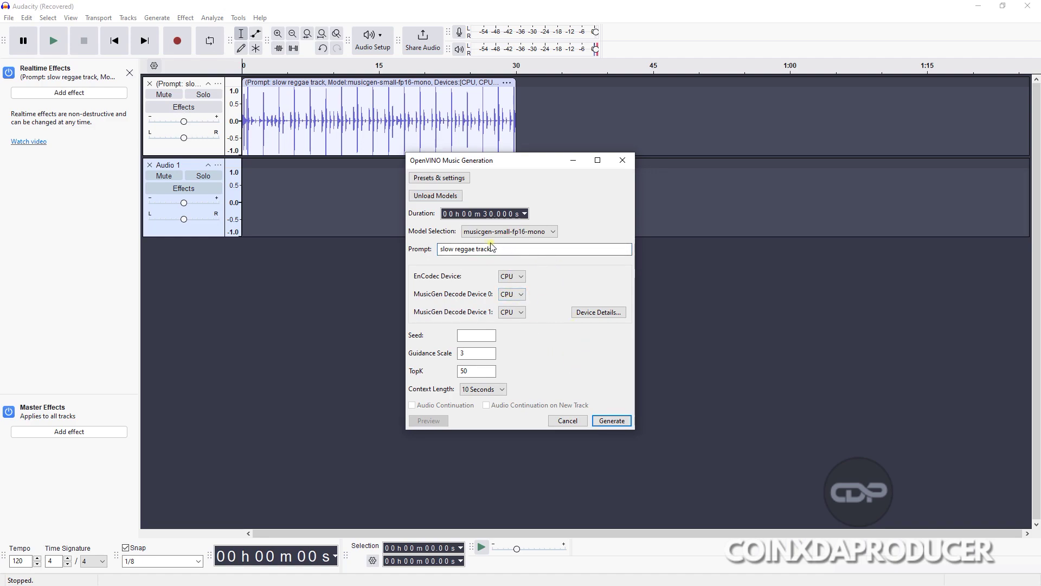
{"action": "left_click_drag", "start_coordinate": [497, 249], "coordinate": [440, 251]}
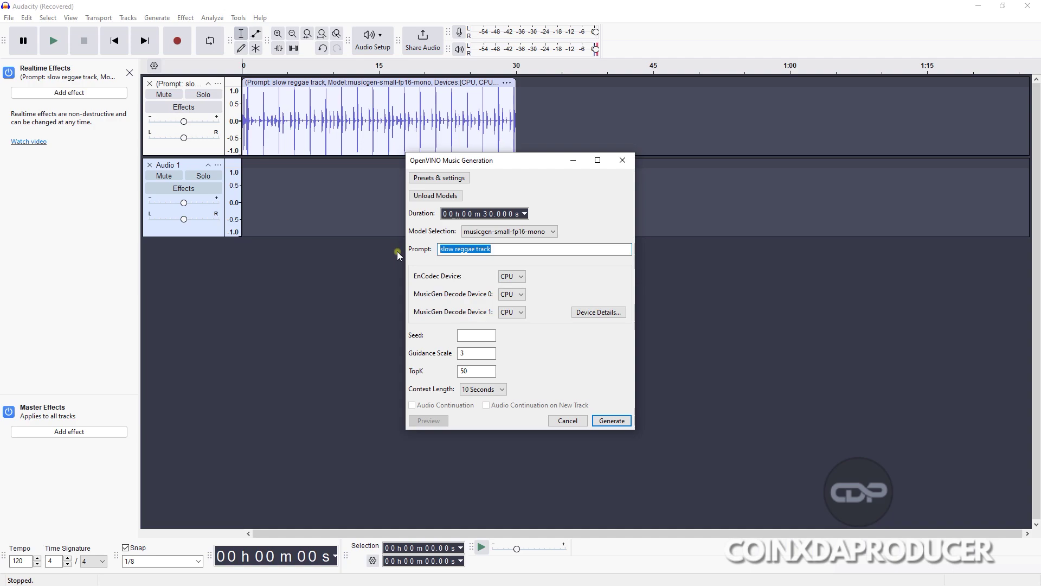
{"action": "type", "text": "hiphop instrumenta"}
{"action": "left_click", "coordinate": [545, 232]}
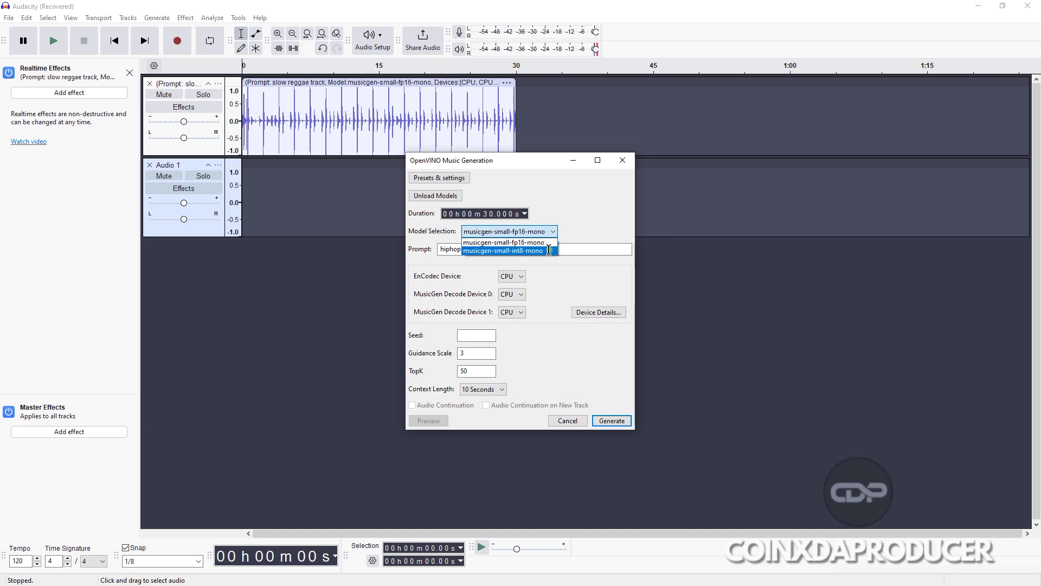
{"action": "left_click", "coordinate": [550, 251]}
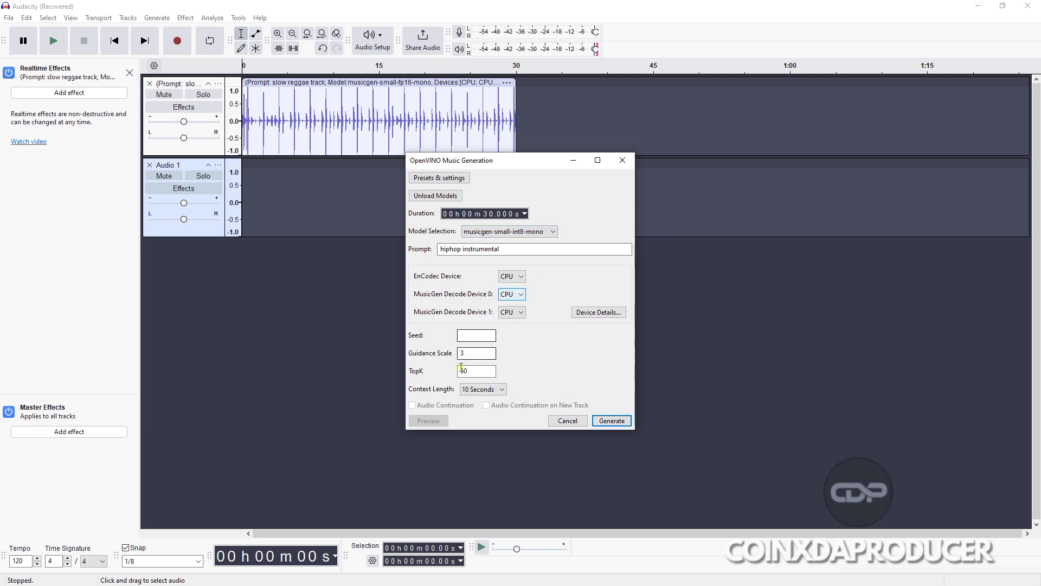
{"action": "left_click", "coordinate": [618, 422]}
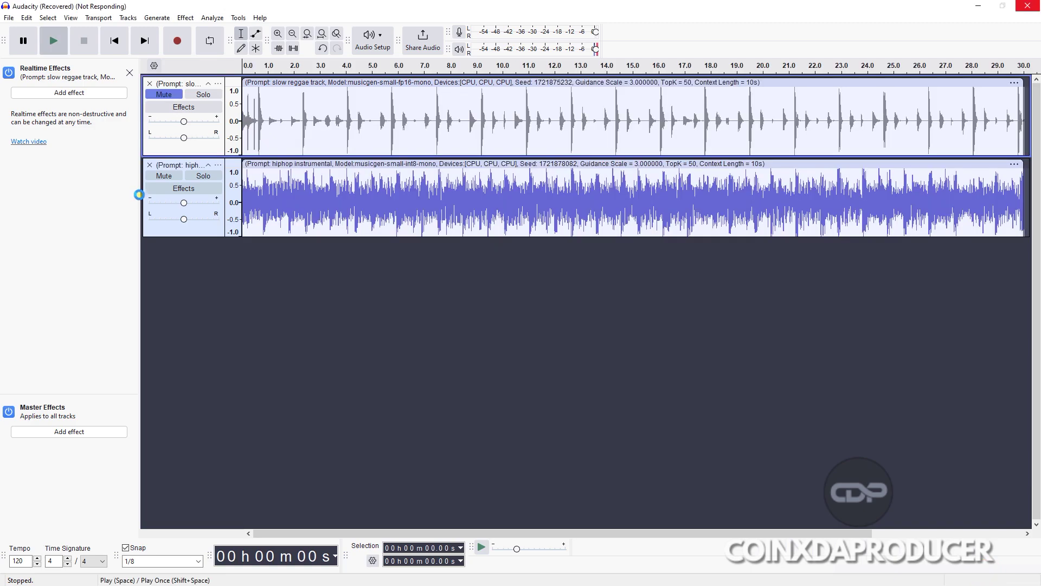
- Play back the two generated MusicGen tracks
{"action": "key", "text": "space"}
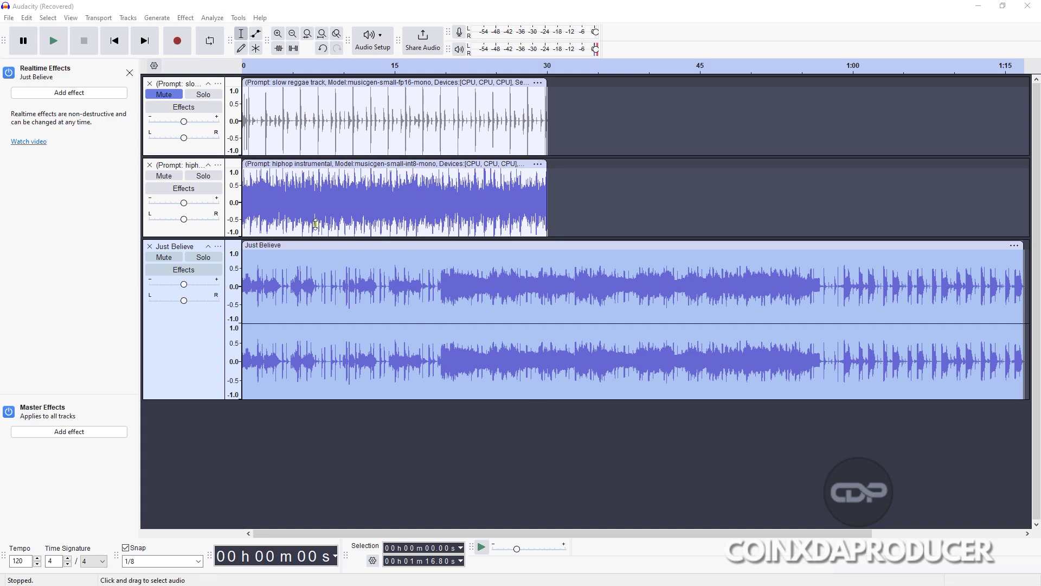
- Mute the hiphop track, preview Just Believe alone, then select the whole Just Believe clip
{"action": "left_click", "coordinate": [164, 176]}
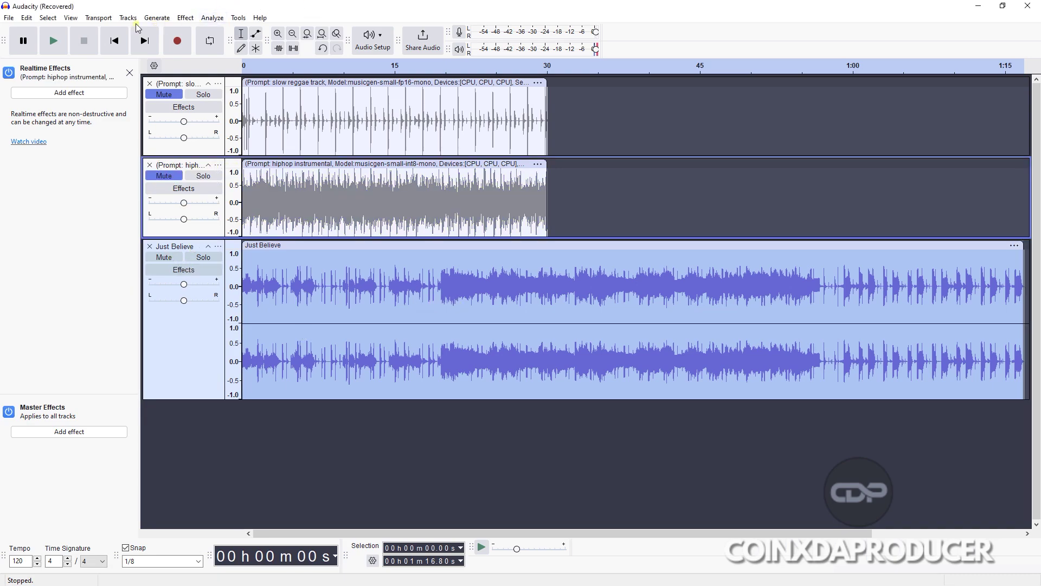
{"action": "left_click", "coordinate": [53, 42]}
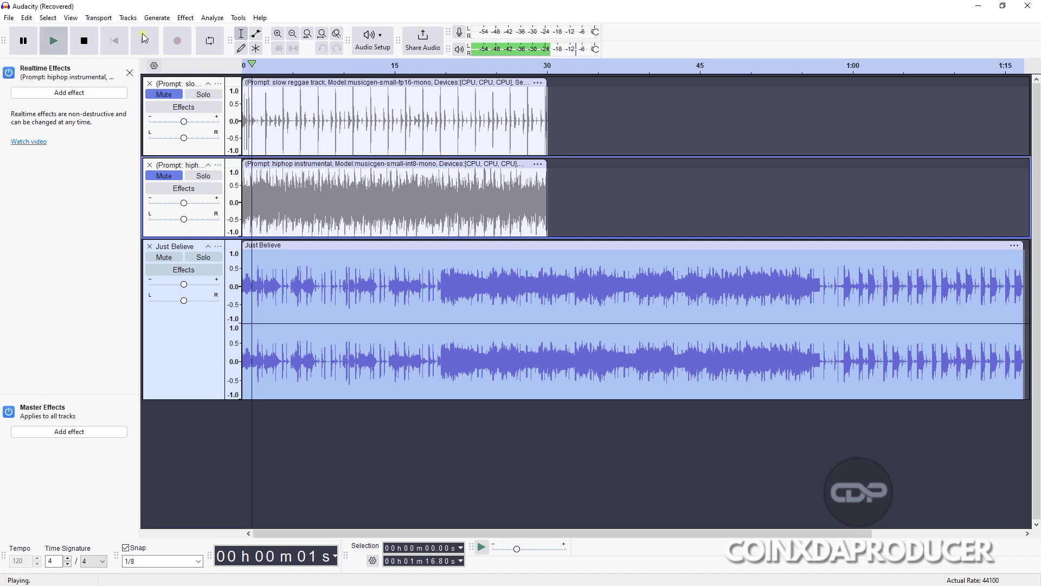
{"action": "left_click", "coordinate": [85, 41]}
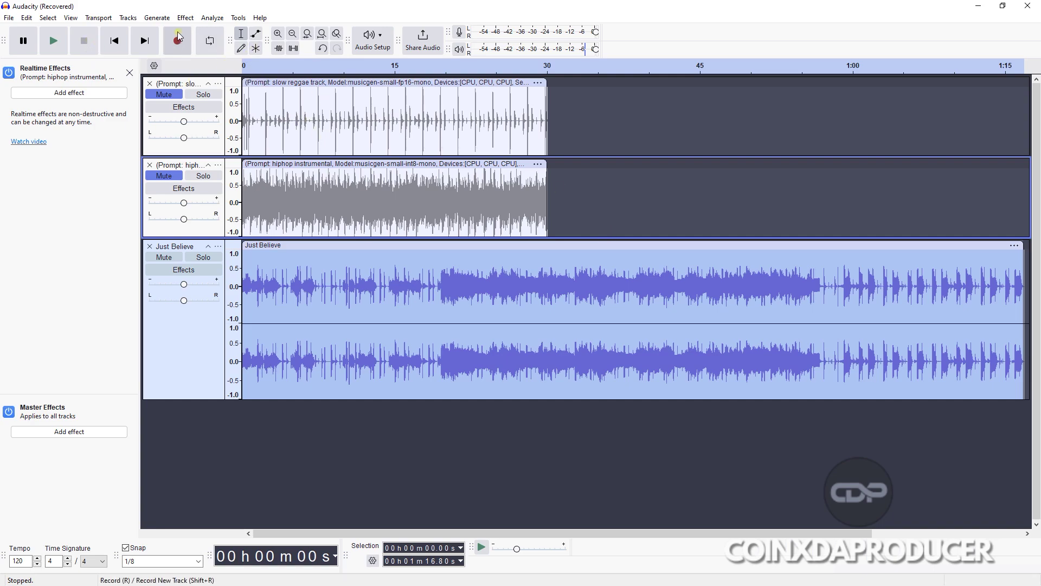
{"action": "left_click", "coordinate": [520, 293]}
{"action": "double_click", "coordinate": [474, 300]}
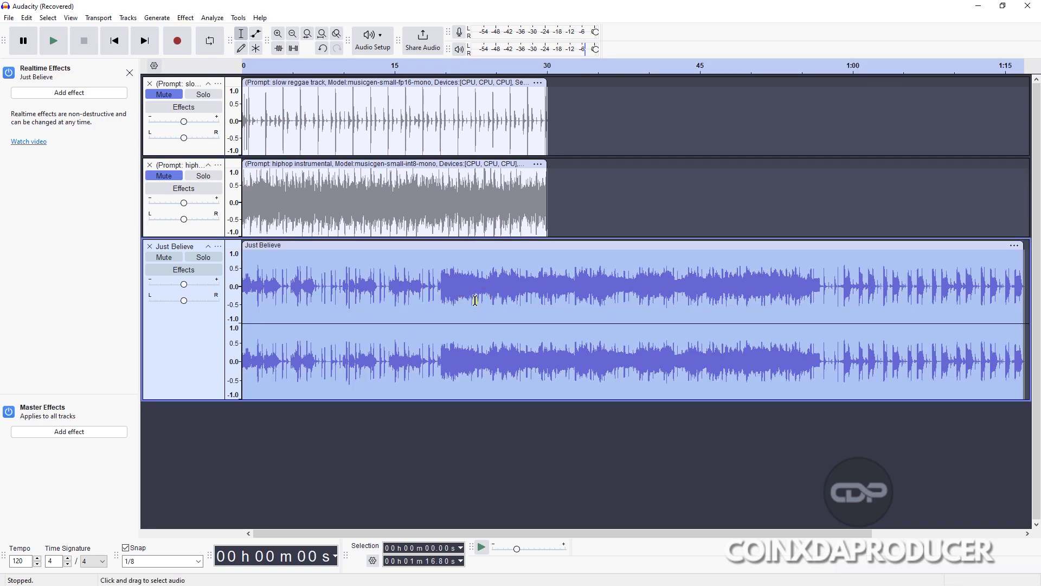
- Open OpenVINO Music Separation and set the Separation Mode to 4 Stem
{"action": "left_click", "coordinate": [185, 17]}
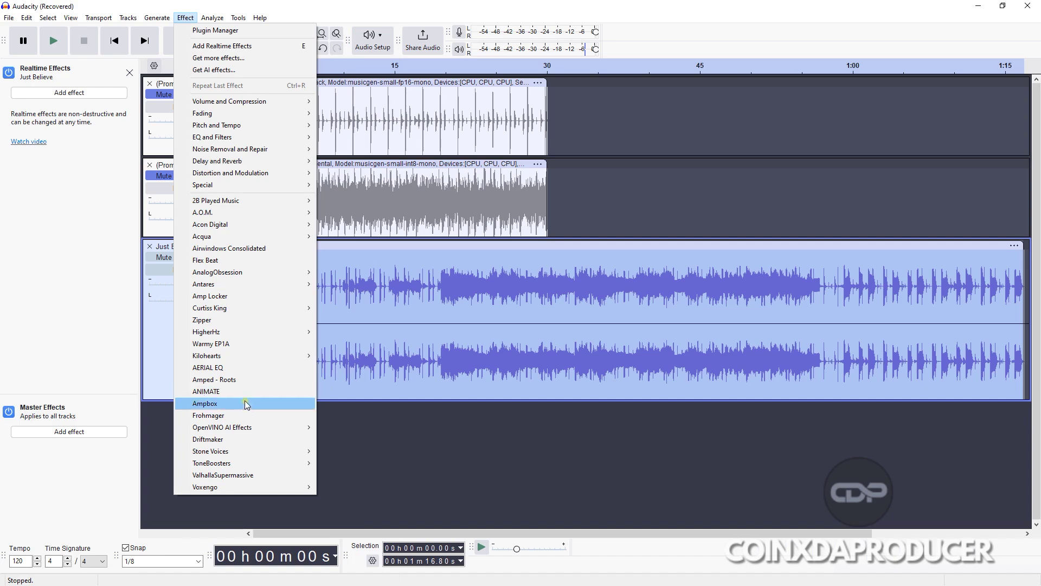
{"action": "mouse_move", "coordinate": [268, 430]}
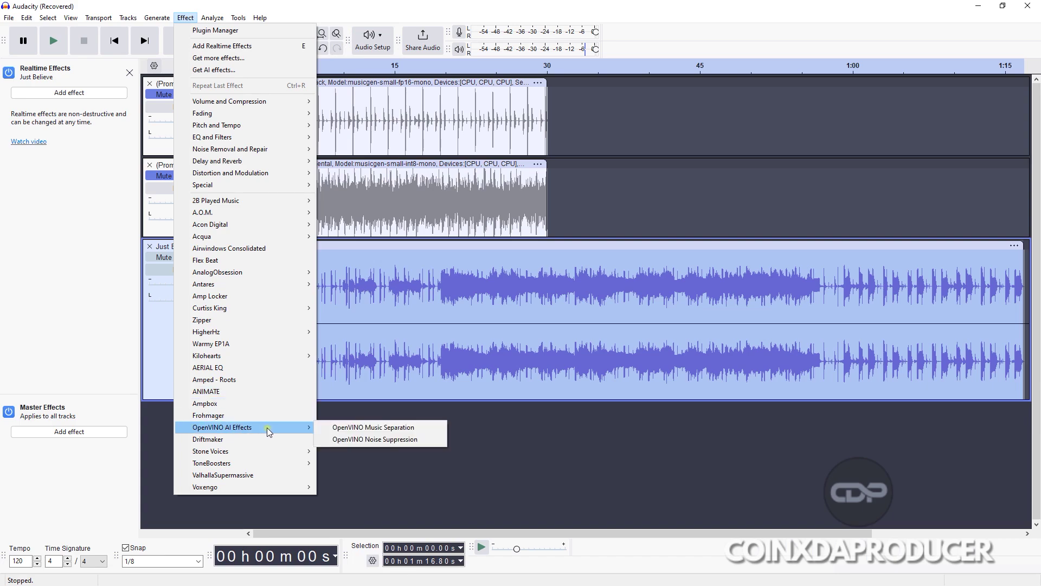
{"action": "left_click", "coordinate": [402, 428]}
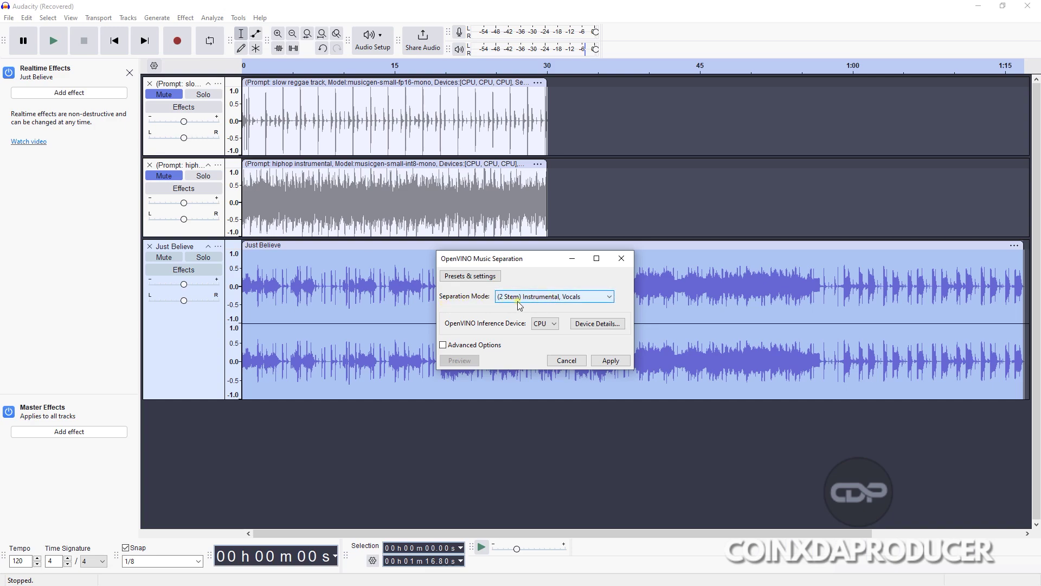
{"action": "left_click", "coordinate": [568, 300]}
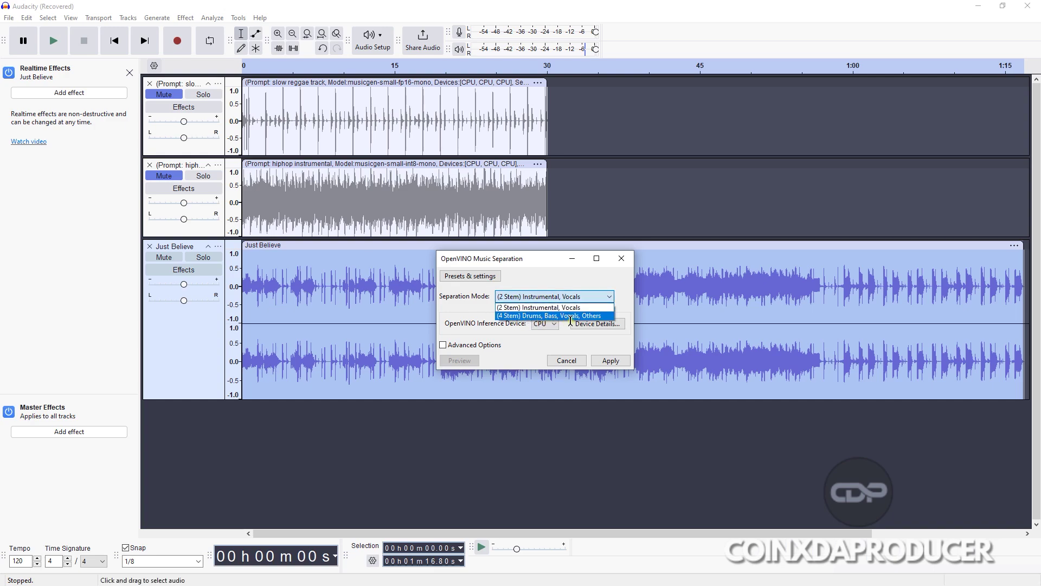
{"action": "left_click", "coordinate": [558, 316]}
{"action": "left_click", "coordinate": [564, 300]}
{"action": "left_click", "coordinate": [558, 317]}
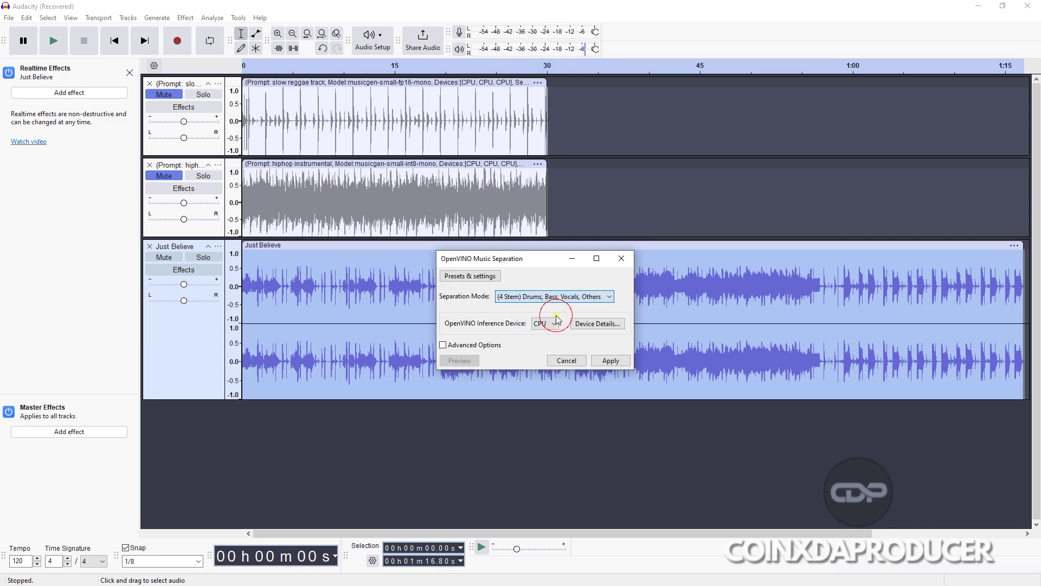
- Keep CPU as the inference device and apply the separation to Just Believe
{"action": "left_click", "coordinate": [544, 323]}
{"action": "left_click", "coordinate": [543, 335]}
{"action": "left_click", "coordinate": [443, 345]}
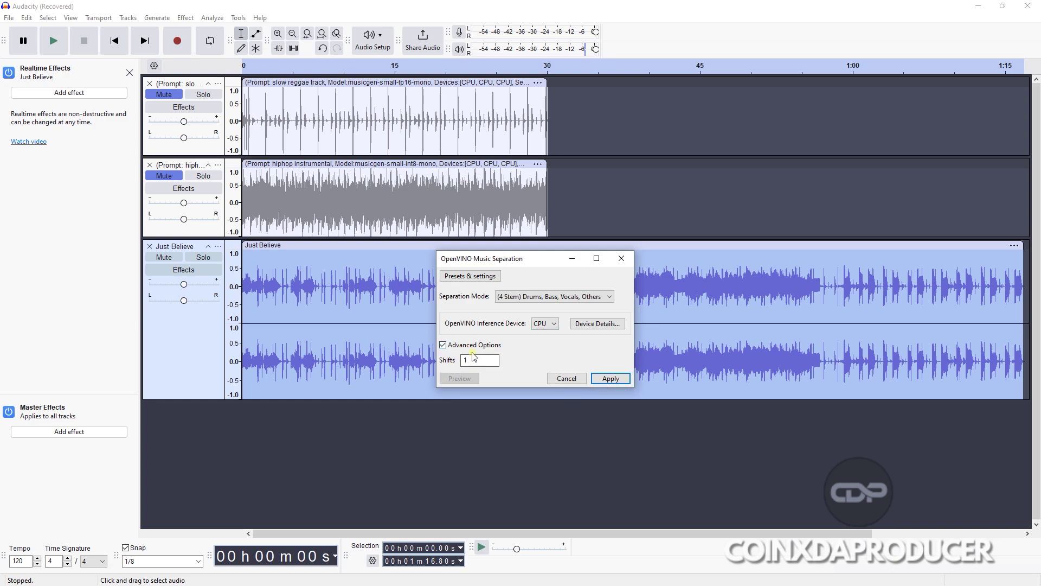
{"action": "left_click", "coordinate": [444, 345]}
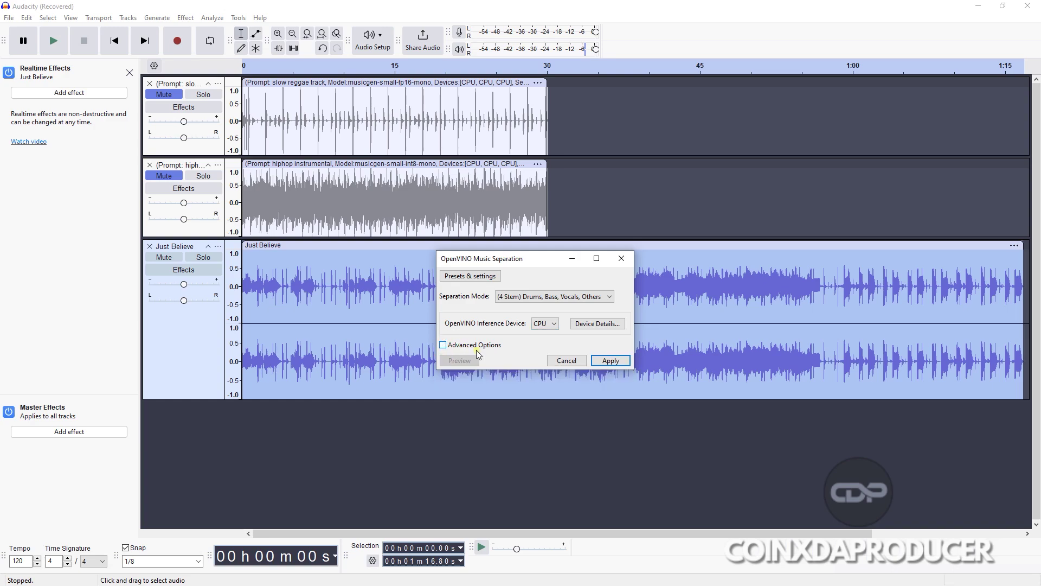
{"action": "left_click", "coordinate": [612, 361]}
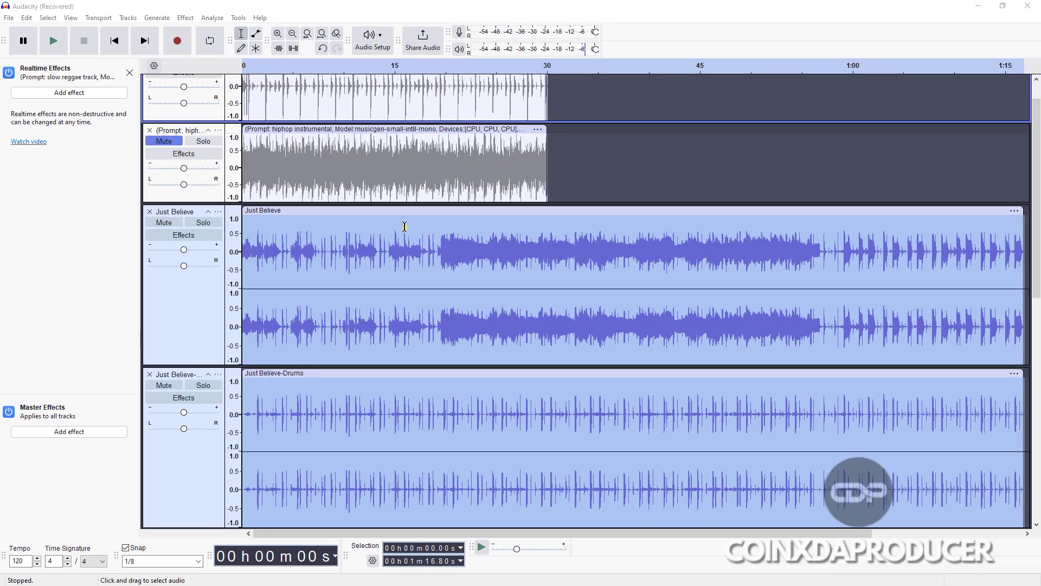
- Mute the original Just Believe mix, solo the Drums stem, and start playback
{"action": "scroll", "coordinate": [489, 290], "scroll_direction": "down", "scroll_amount": 10}
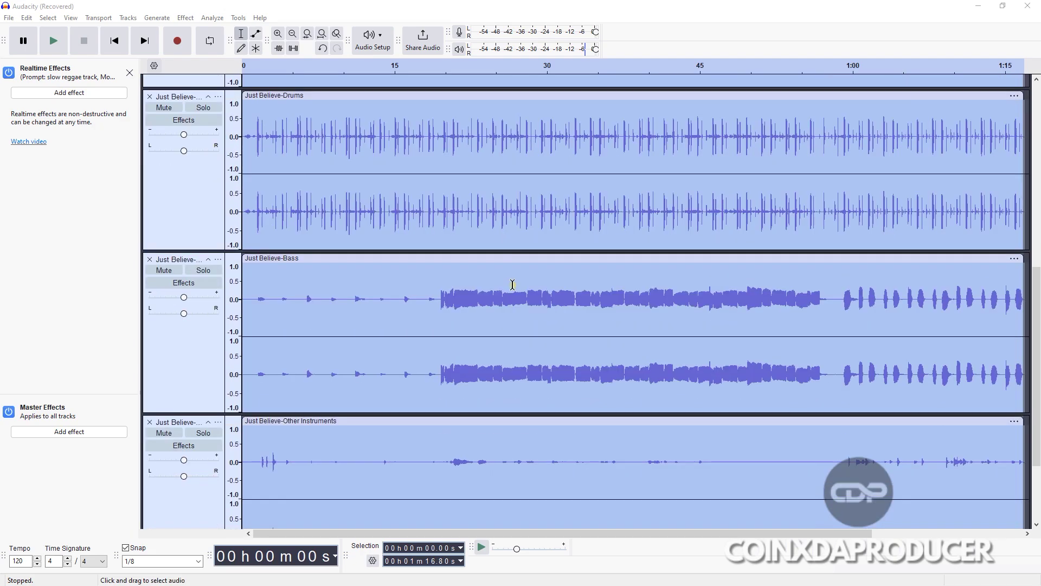
{"action": "scroll", "coordinate": [513, 285], "scroll_direction": "down", "scroll_amount": 3}
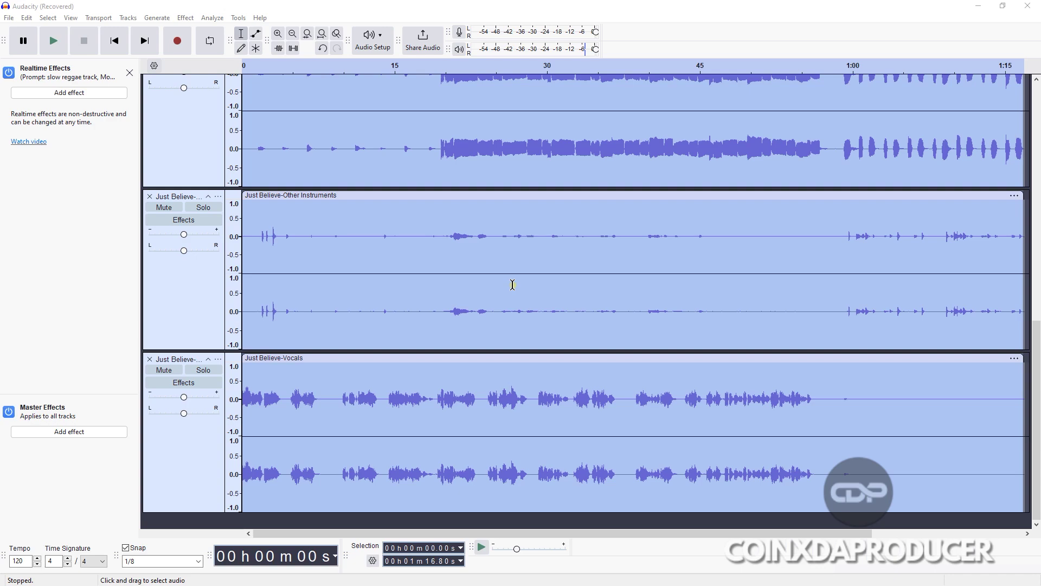
{"action": "scroll", "coordinate": [513, 284], "scroll_direction": "up", "scroll_amount": 8}
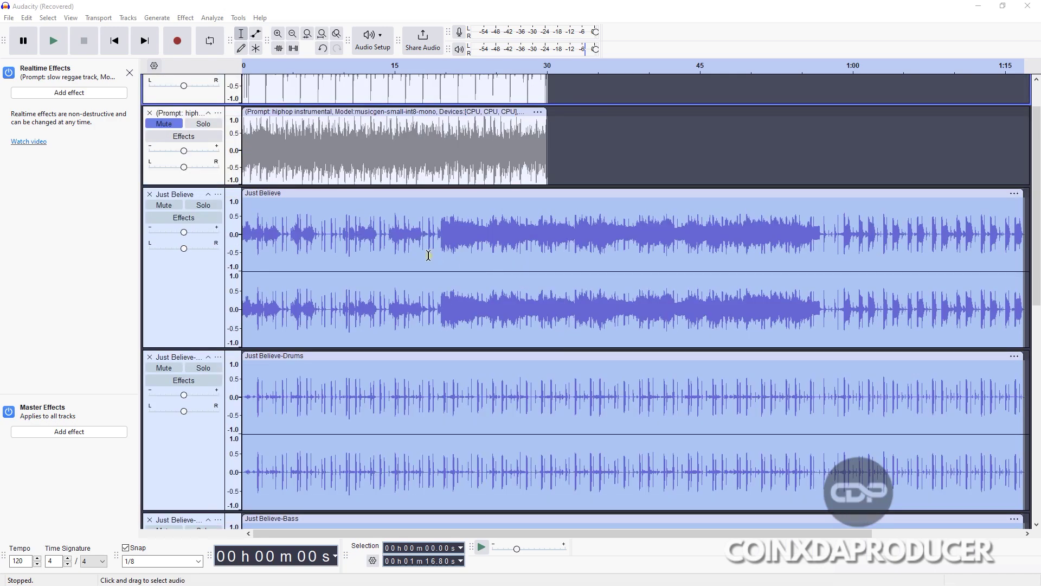
{"action": "scroll", "coordinate": [518, 278], "scroll_direction": "up", "scroll_amount": 1}
{"action": "left_click", "coordinate": [164, 257]}
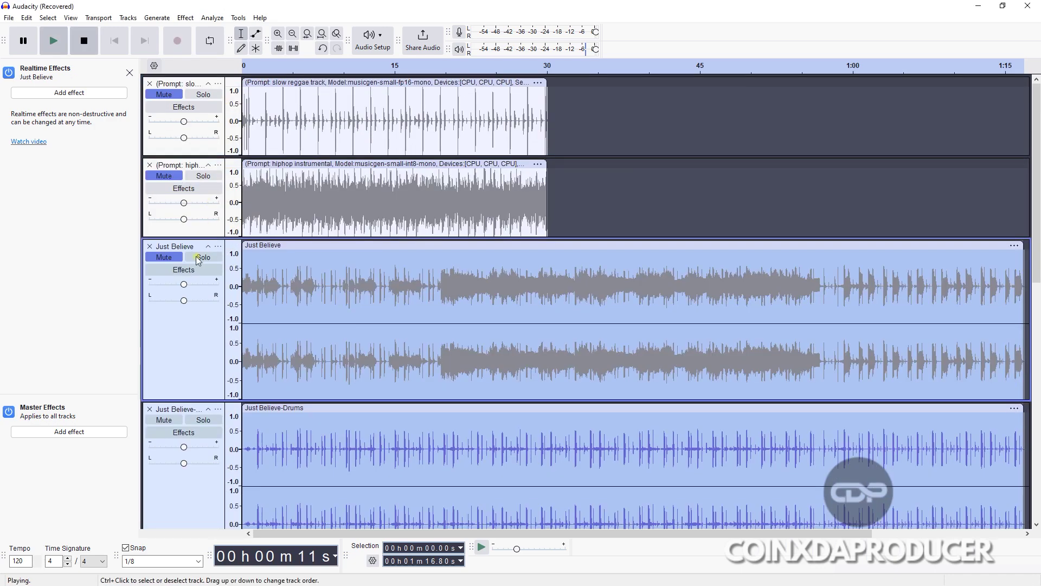
{"action": "left_click", "coordinate": [204, 419]}
{"action": "scroll", "coordinate": [203, 420], "scroll_direction": "down", "scroll_amount": 1}
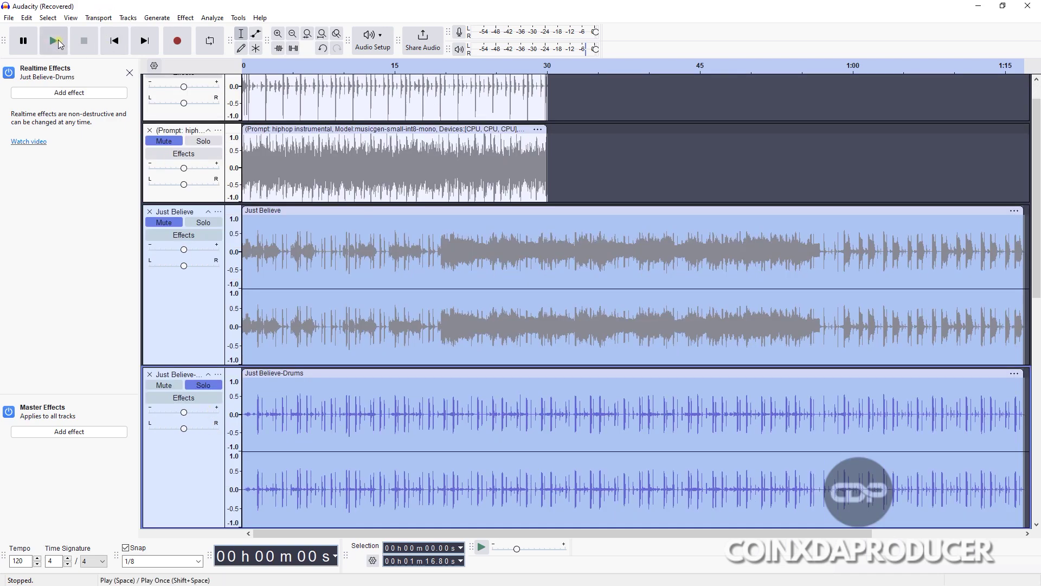
{"action": "left_click", "coordinate": [54, 40]}
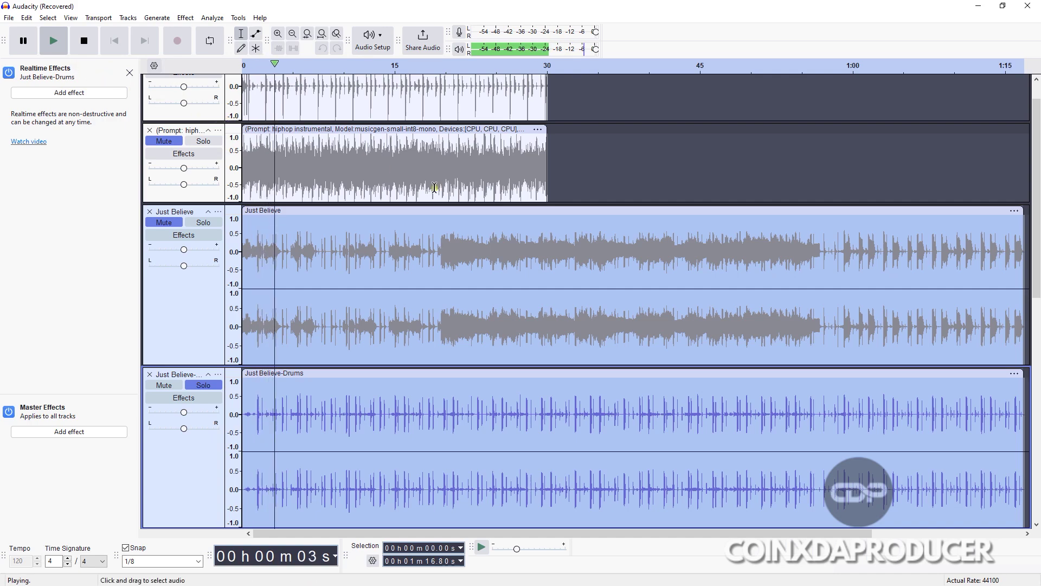
- Solo the Bass stem, then mute the Drums stem and take it out of solo
{"action": "scroll", "coordinate": [493, 244], "scroll_direction": "down", "scroll_amount": 3}
{"action": "scroll", "coordinate": [528, 288], "scroll_direction": "down", "scroll_amount": 2}
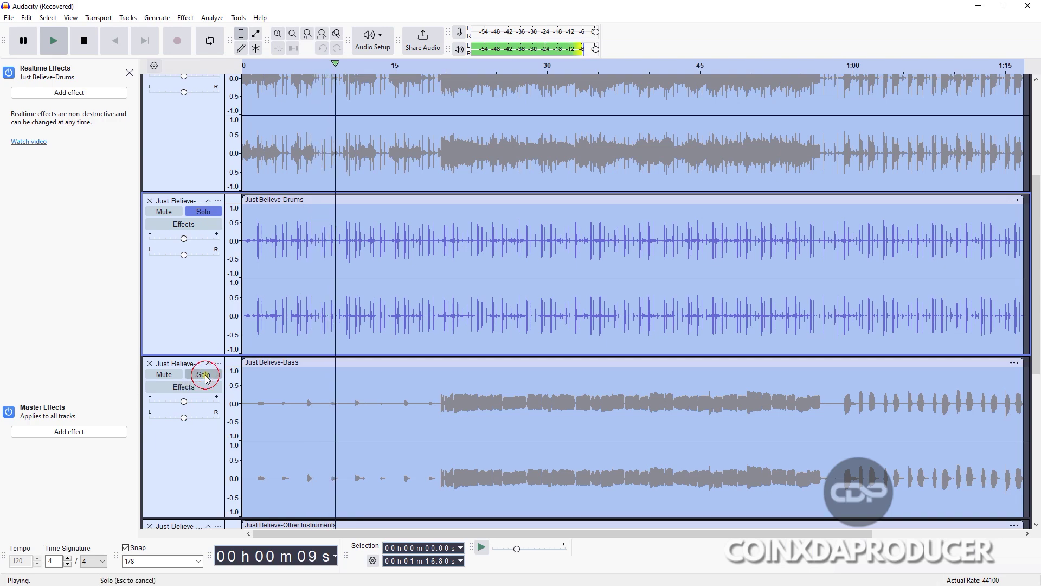
{"action": "left_click", "coordinate": [204, 375]}
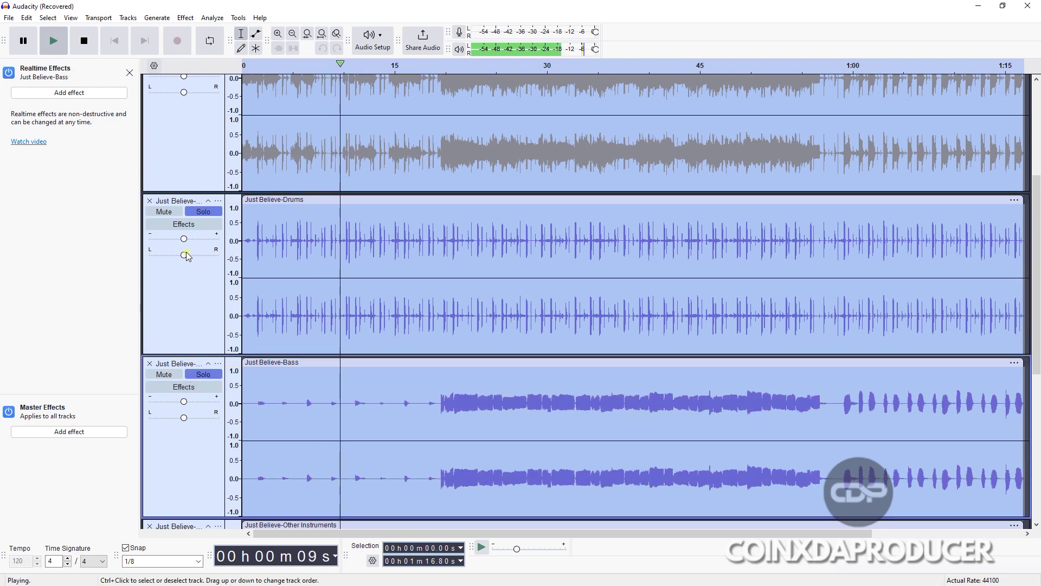
{"action": "left_click", "coordinate": [167, 216]}
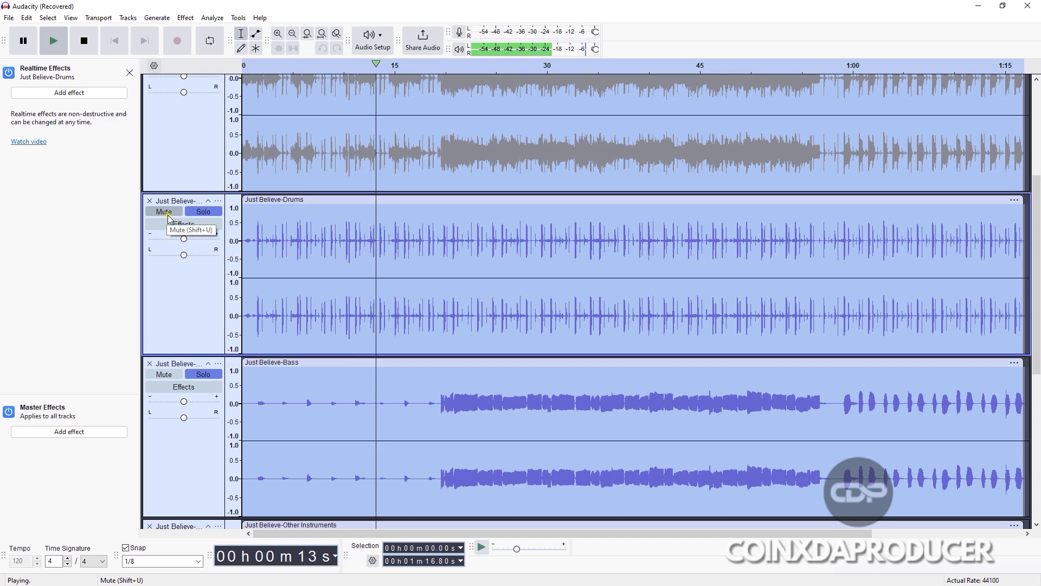
{"action": "left_click", "coordinate": [201, 212]}
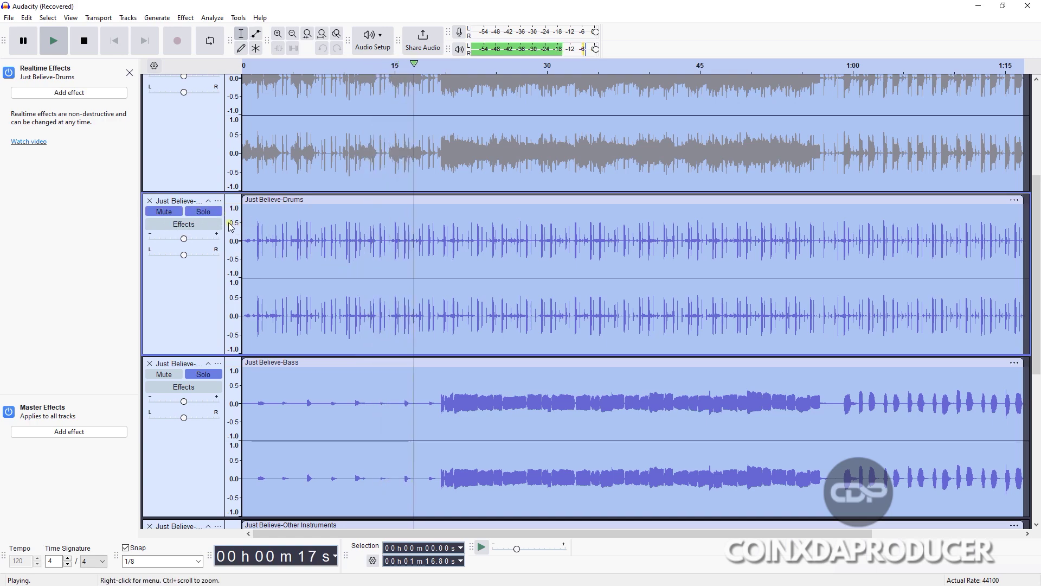
{"action": "left_click", "coordinate": [202, 212]}
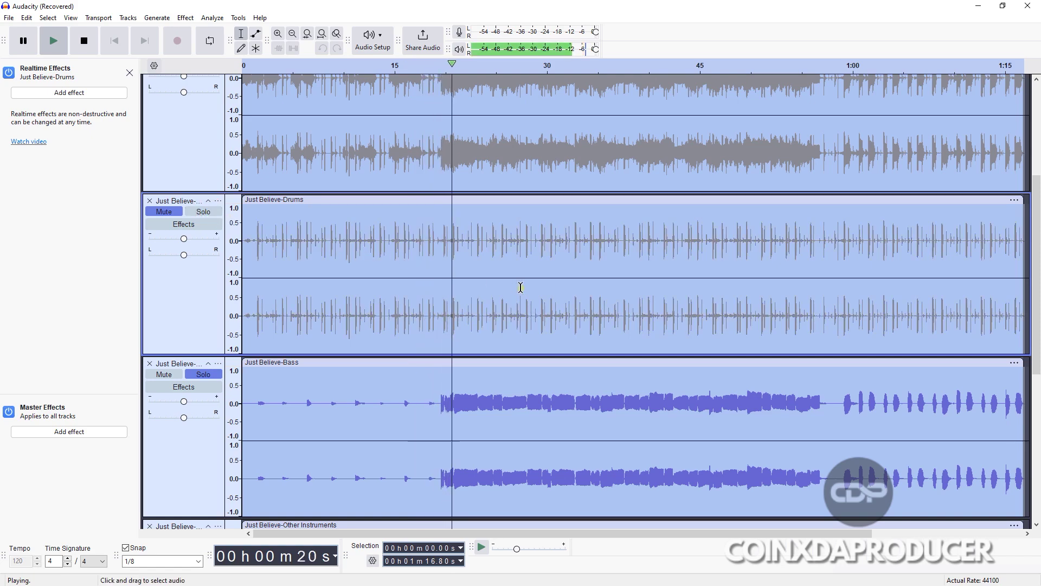
{"action": "scroll", "coordinate": [534, 318], "scroll_direction": "down", "scroll_amount": 3}
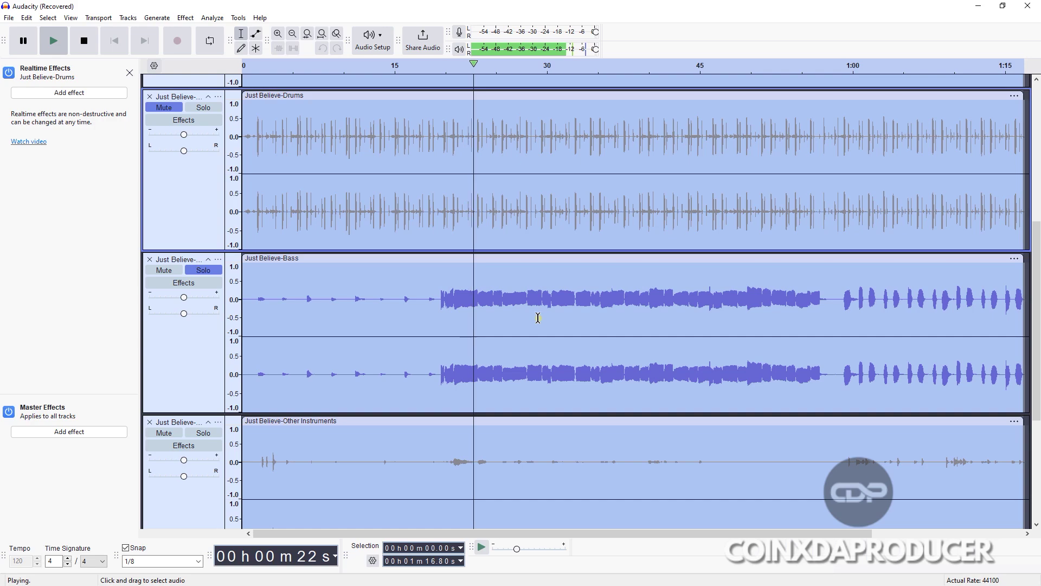
{"action": "scroll", "coordinate": [538, 319], "scroll_direction": "down", "scroll_amount": 2}
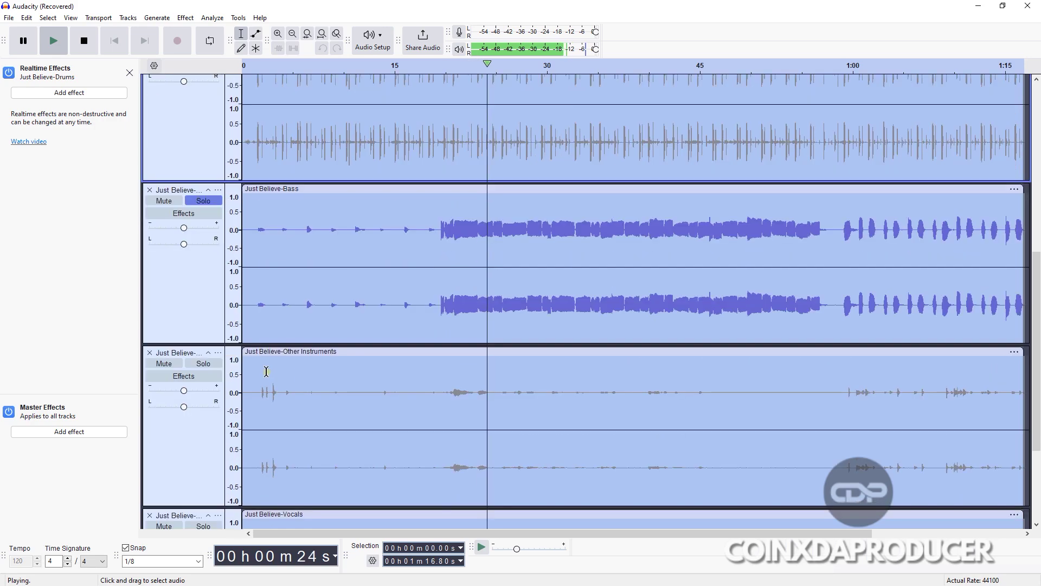
- Solo Other Instruments, mute Bass, and replay the song from near the beginning
{"action": "left_click", "coordinate": [205, 364]}
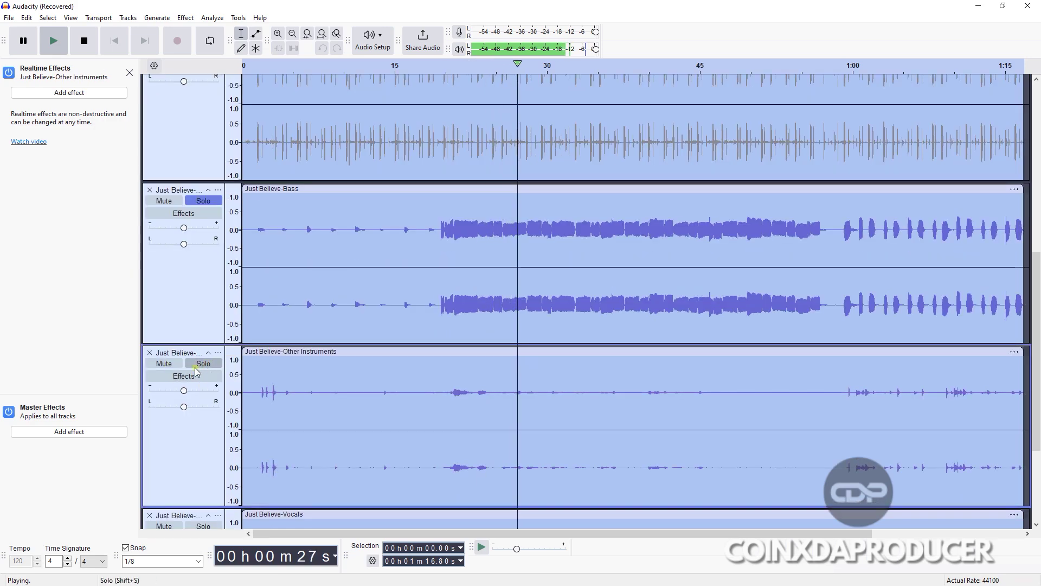
{"action": "left_click", "coordinate": [195, 203]}
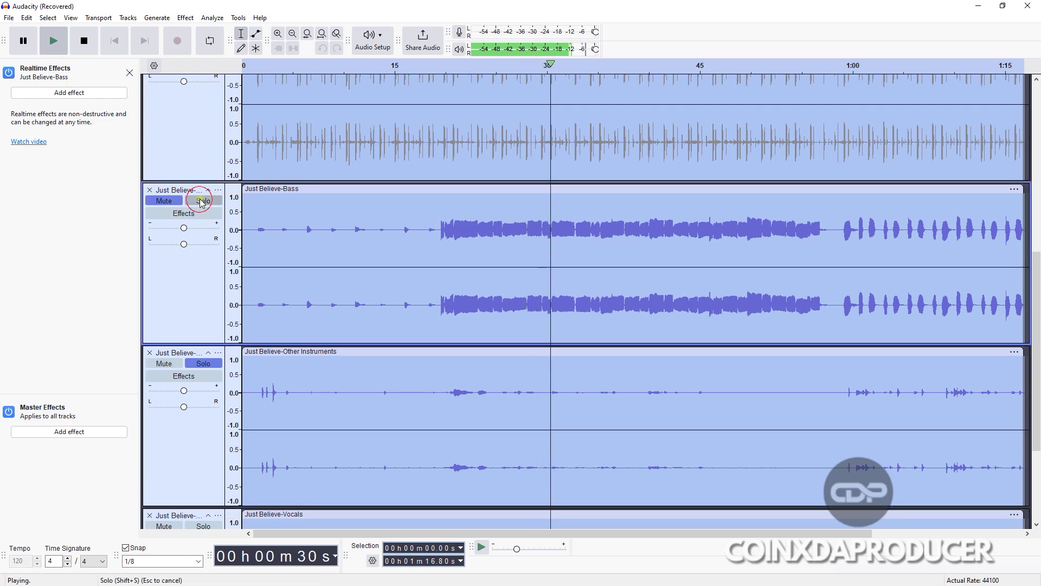
{"action": "left_click", "coordinate": [164, 201]}
{"action": "scroll", "coordinate": [383, 451], "scroll_direction": "down", "scroll_amount": 3}
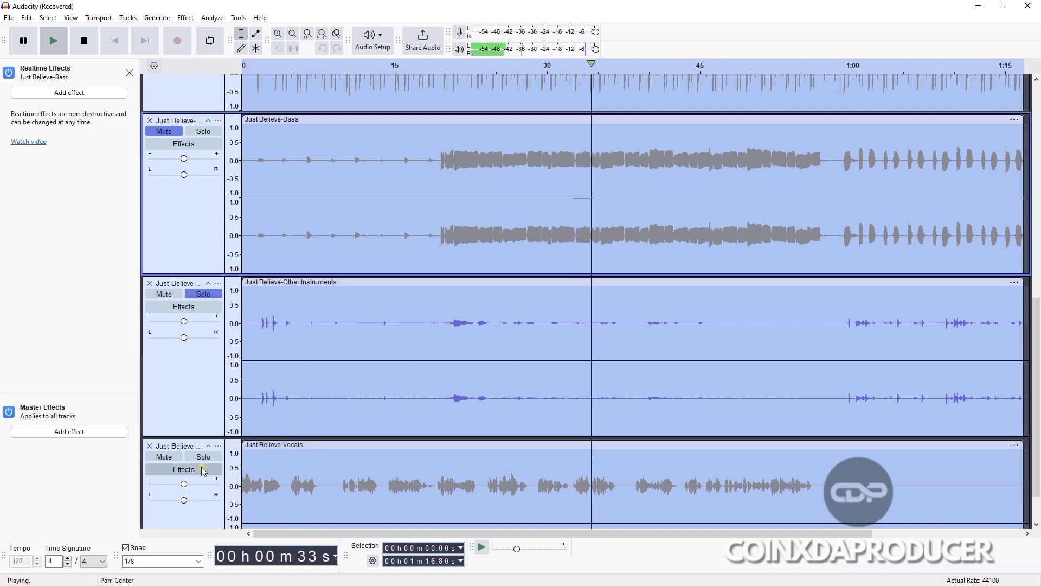
{"action": "scroll", "coordinate": [163, 469], "scroll_direction": "down", "scroll_amount": 3}
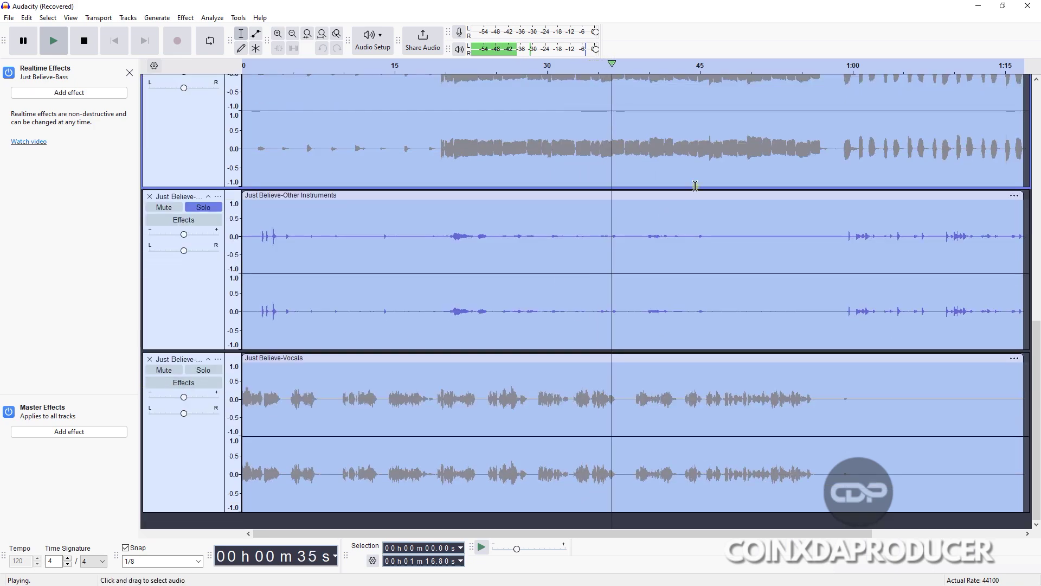
{"action": "left_click", "coordinate": [844, 73]}
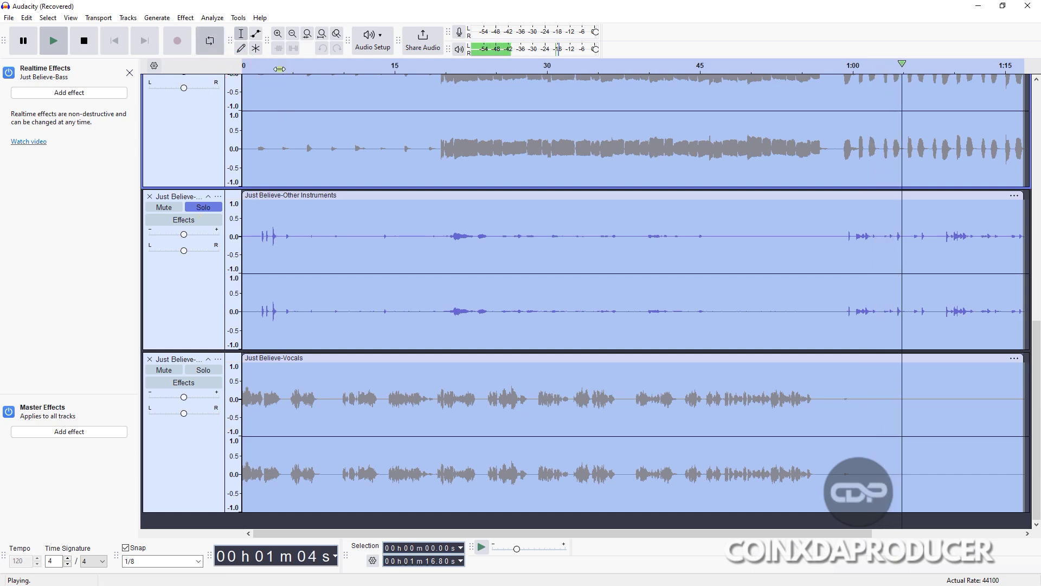
{"action": "left_click", "coordinate": [243, 97]}
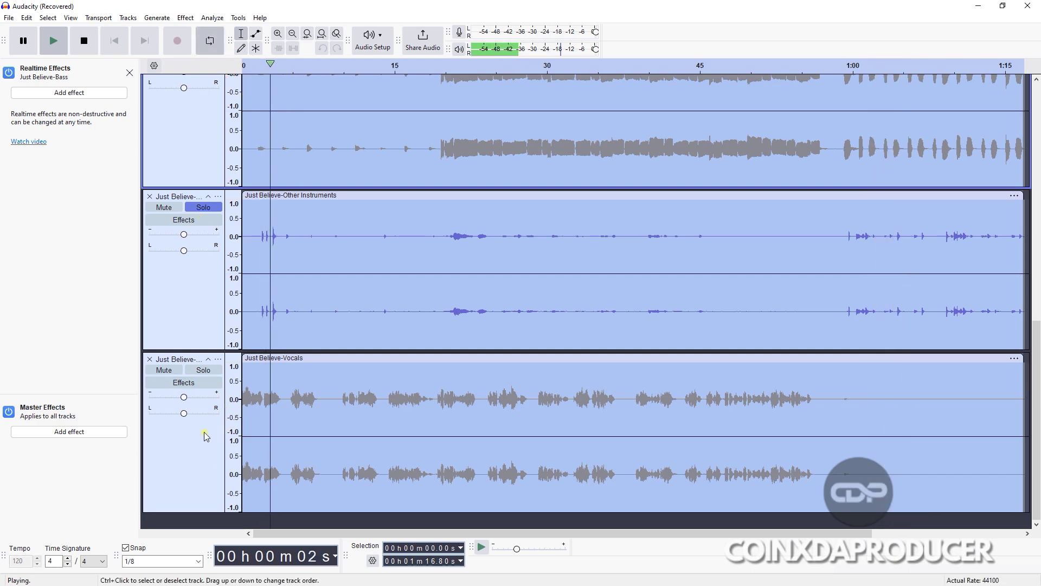
- Solo the Vocals stem, unsolo and mute Other Instruments, then stop playback
{"action": "left_click", "coordinate": [203, 369]}
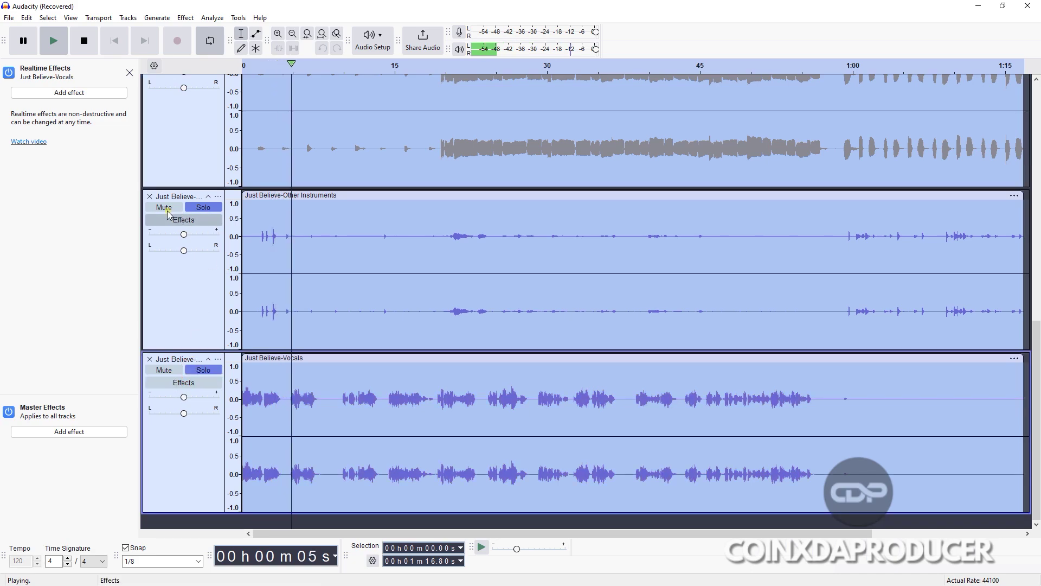
{"action": "left_click", "coordinate": [197, 203]}
{"action": "left_click", "coordinate": [170, 211]}
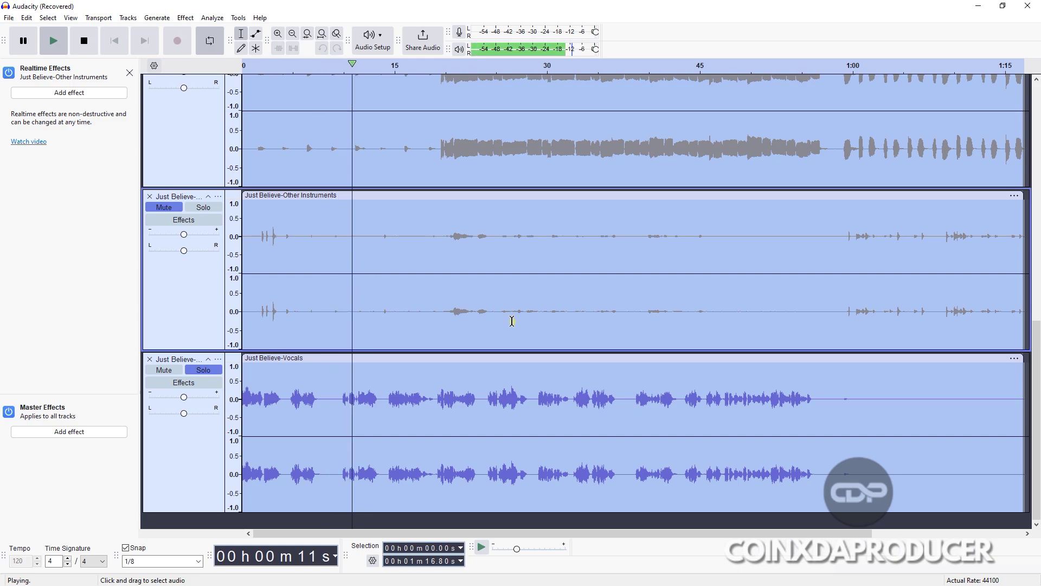
{"action": "scroll", "coordinate": [547, 271], "scroll_direction": "up", "scroll_amount": 10}
{"action": "scroll", "coordinate": [548, 271], "scroll_direction": "up", "scroll_amount": 6}
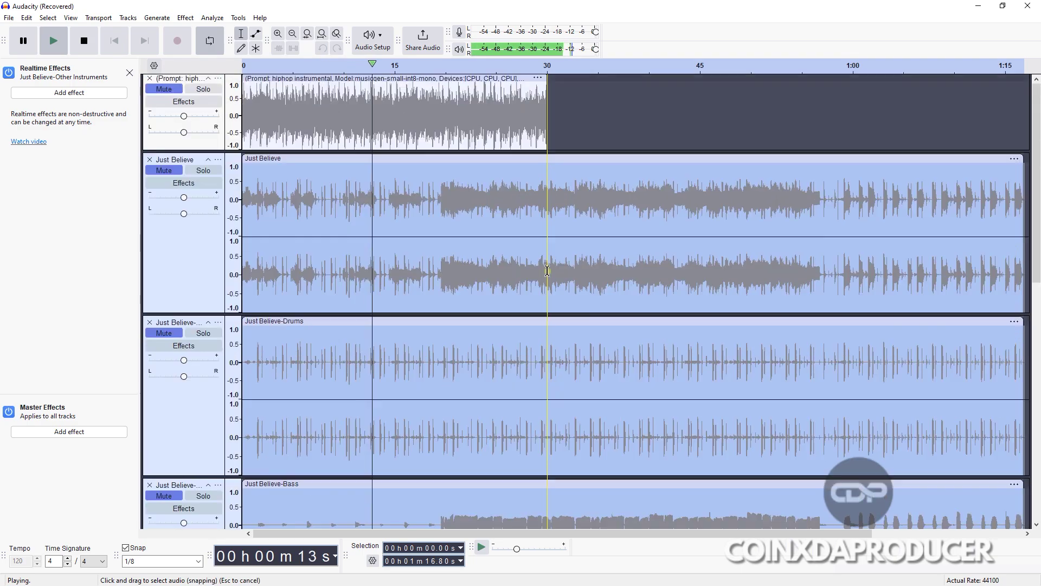
{"action": "scroll", "coordinate": [547, 271], "scroll_direction": "down", "scroll_amount": 5}
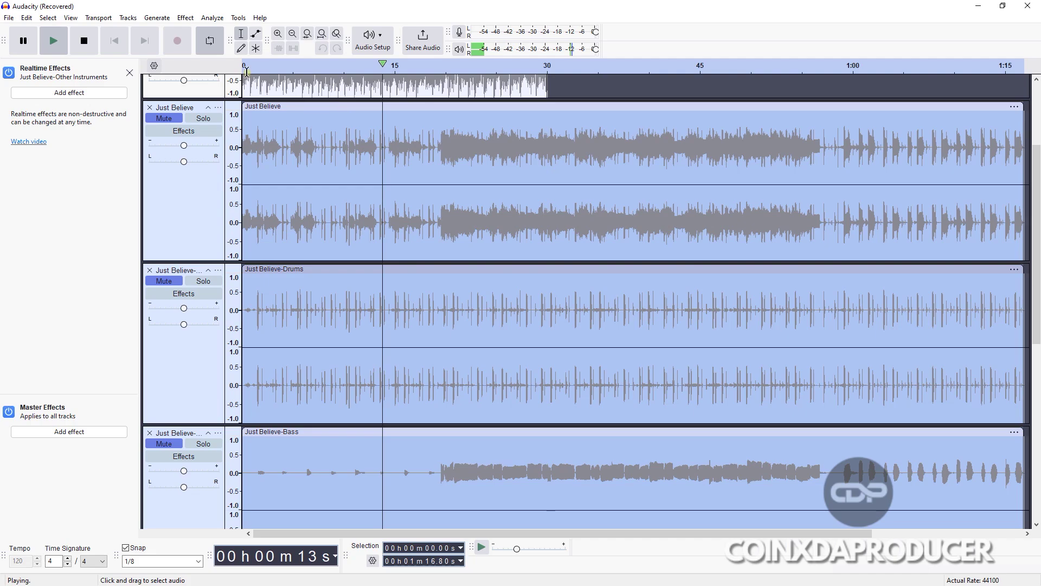
{"action": "left_click", "coordinate": [88, 48]}
- Open Preferences with Ctrl+P, showing the Modules page with mod-openvino enabled
{"action": "scroll", "coordinate": [516, 229], "scroll_direction": "down", "scroll_amount": 3}
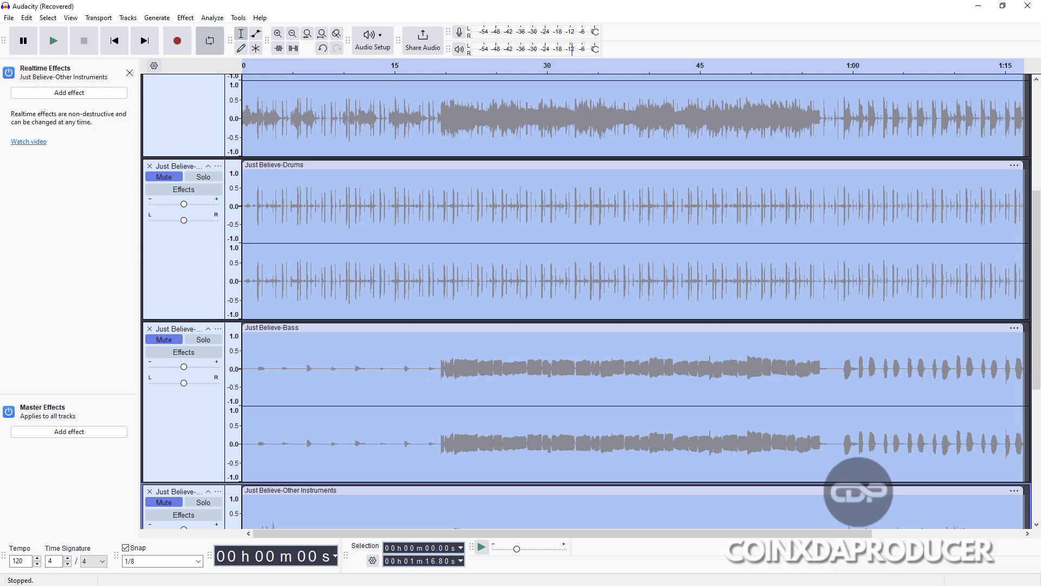
{"action": "key", "text": "ctrl+p"}
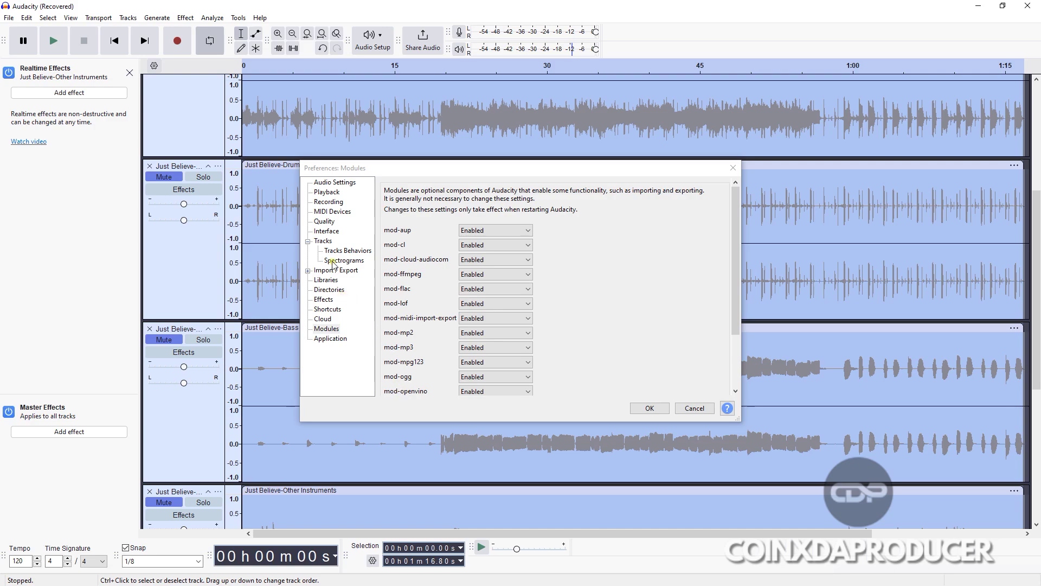
- On the Interface preferences page, change the Theme from Light to Dark
{"action": "left_click", "coordinate": [327, 231]}
{"action": "left_click", "coordinate": [455, 210]}
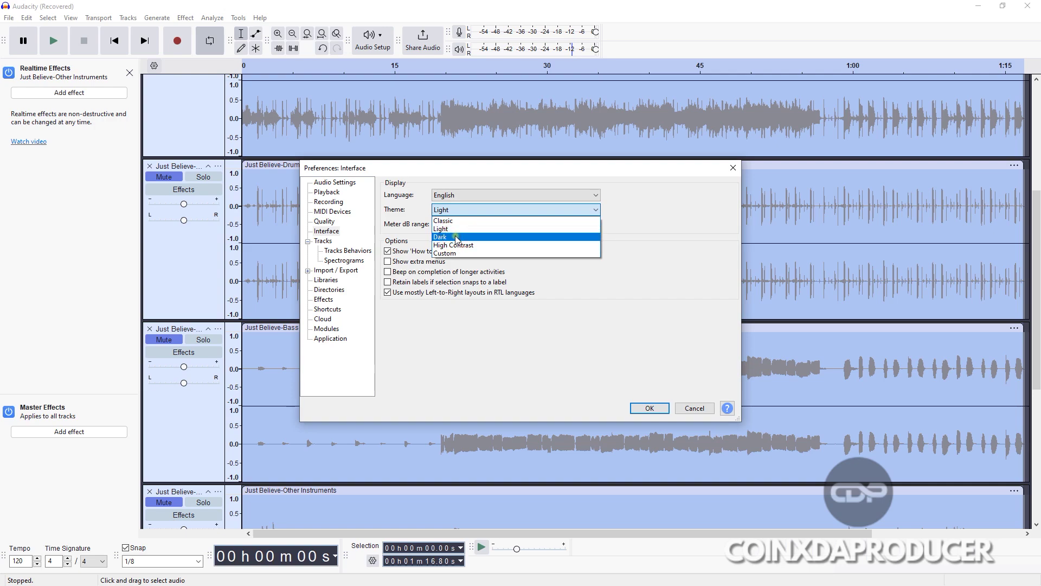
{"action": "left_click", "coordinate": [457, 237]}
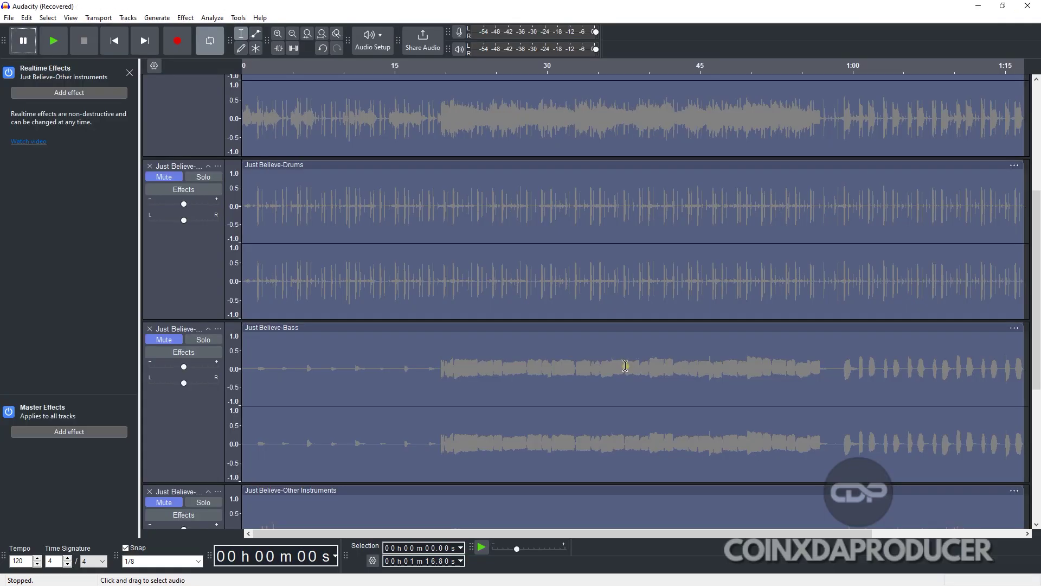
{"action": "scroll", "coordinate": [625, 351], "scroll_direction": "up", "scroll_amount": 5}
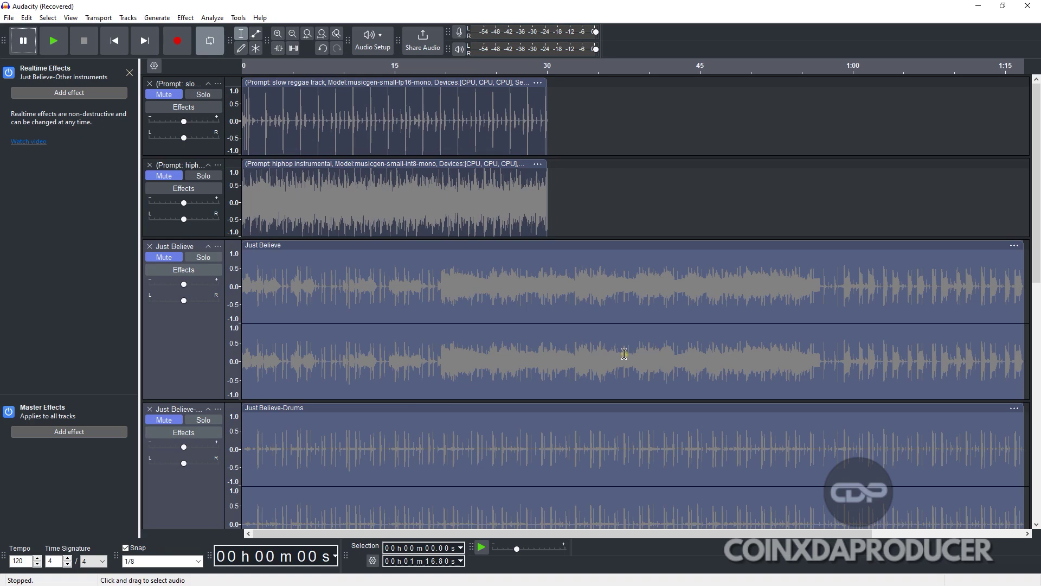